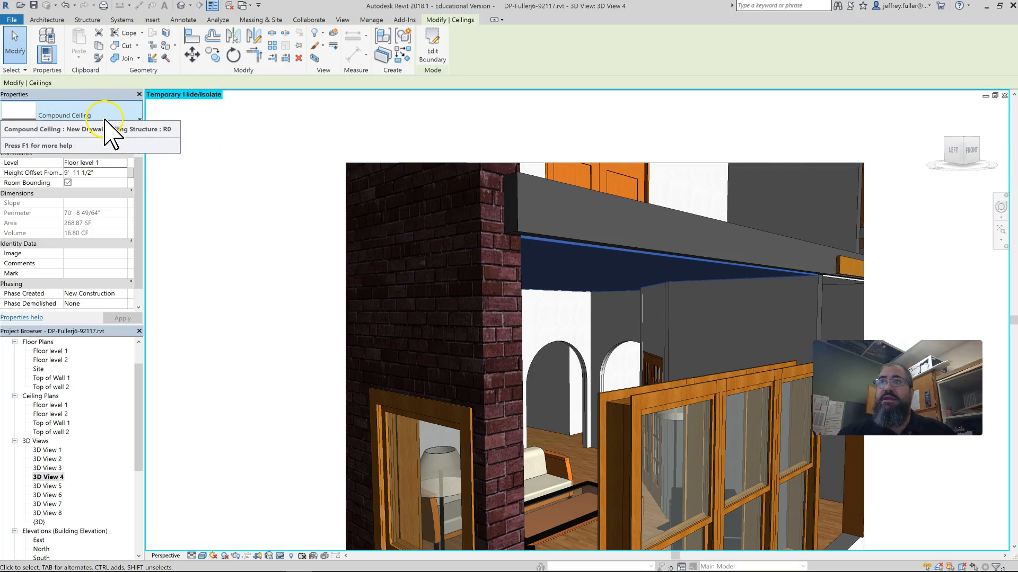
Change the selected compound ceiling's type to 2' x 2' ACT System.
left_click(136, 139)
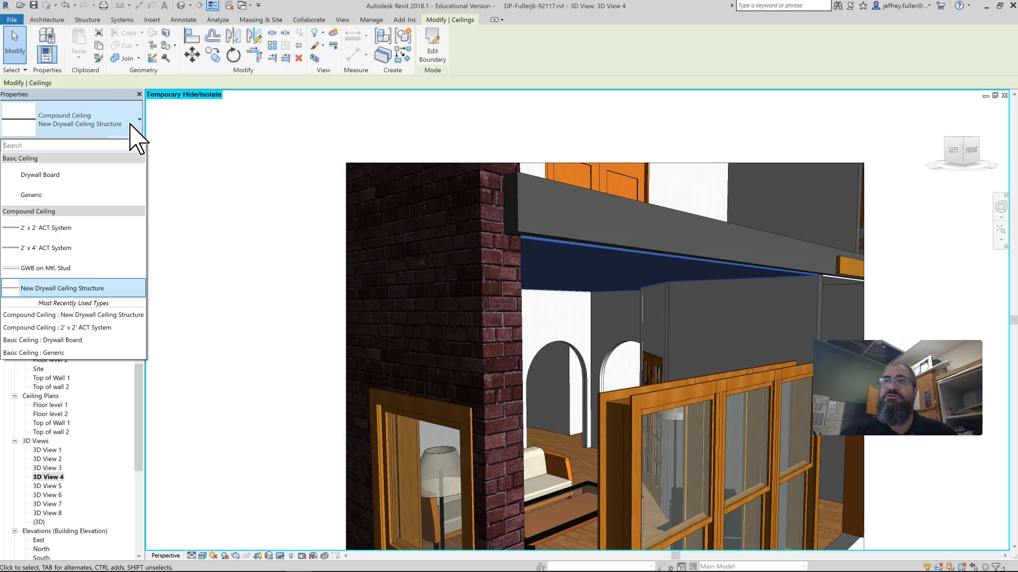
left_click(84, 174)
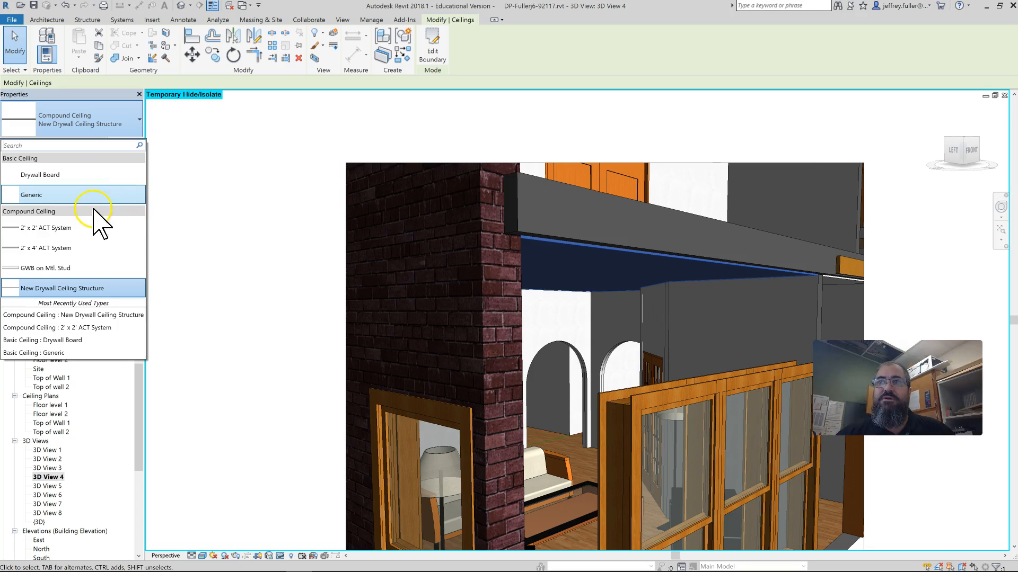
left_click(64, 229)
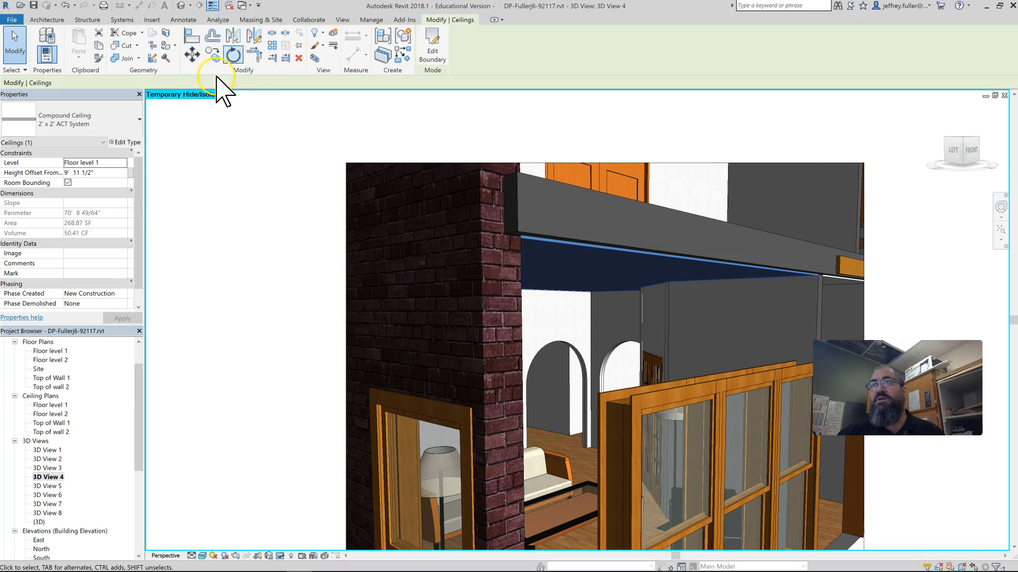
Duplicate the 2' x 2' ACT System ceiling type and name the copy Drywall Ceiling Structure.
left_click(132, 143)
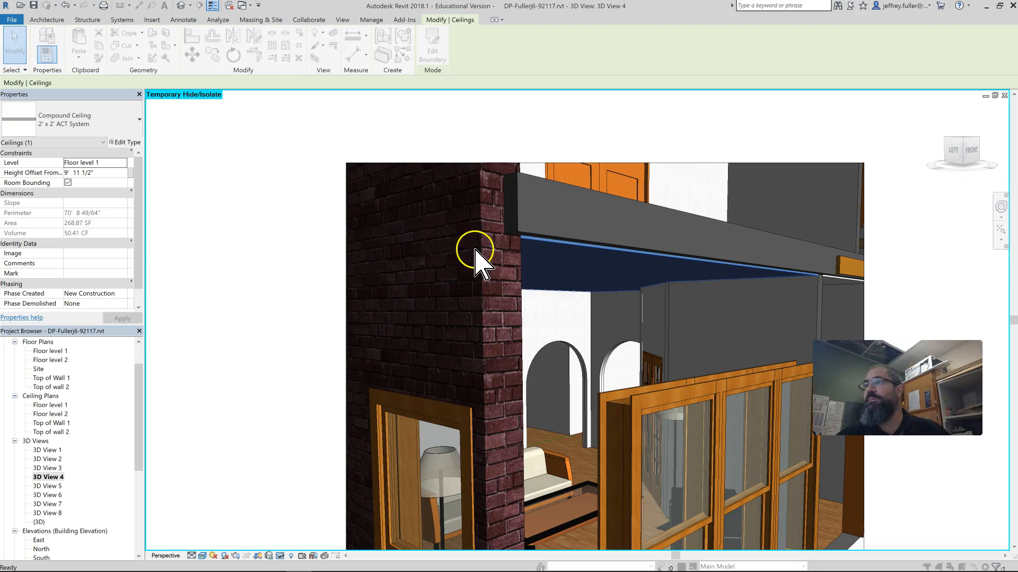
left_click_drag(0, 406, 302, 125)
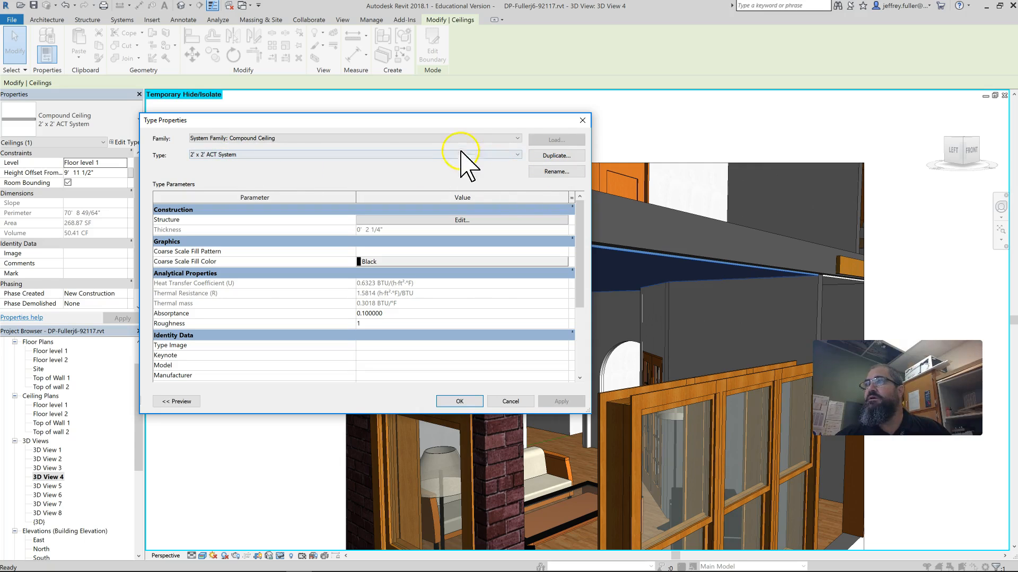
left_click_drag(445, 122, 469, 124)
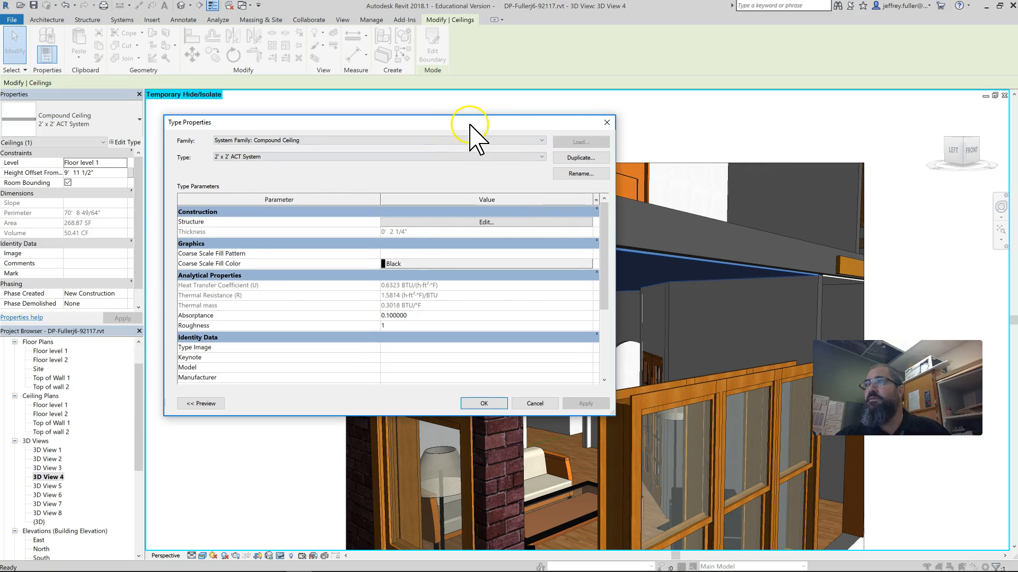
left_click(578, 158)
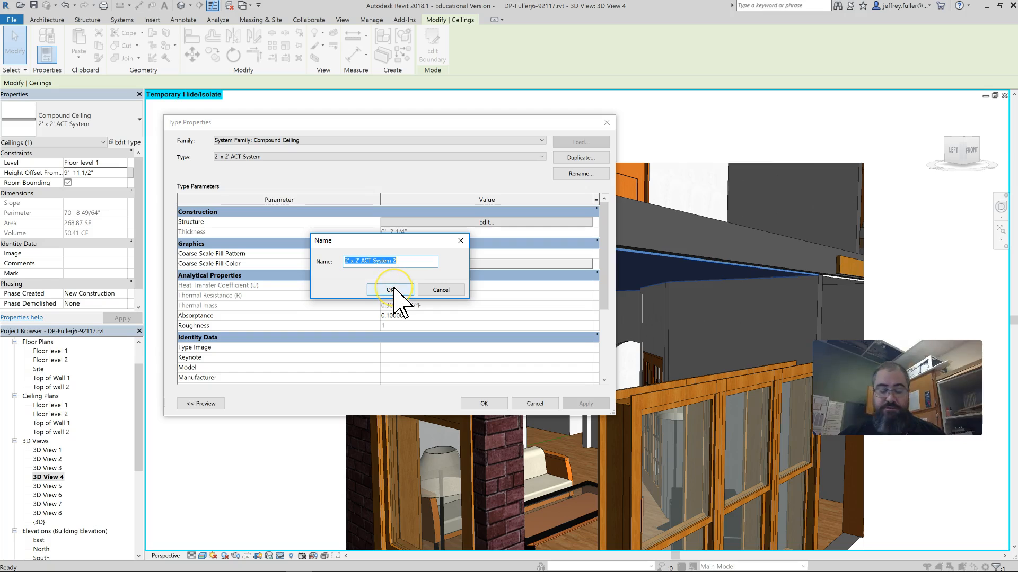
type("Drywall Ceiling Structure")
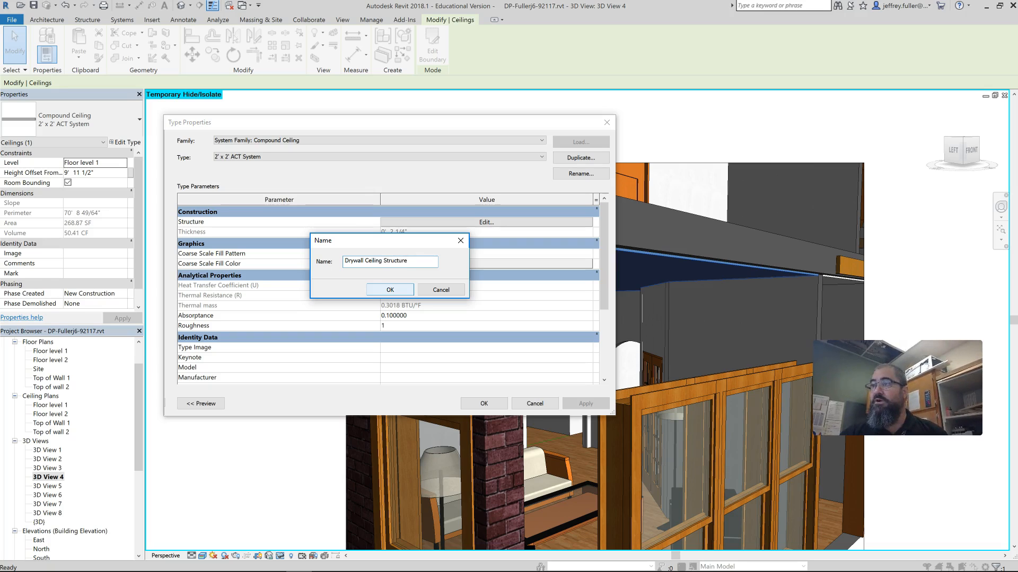
left_click(397, 292)
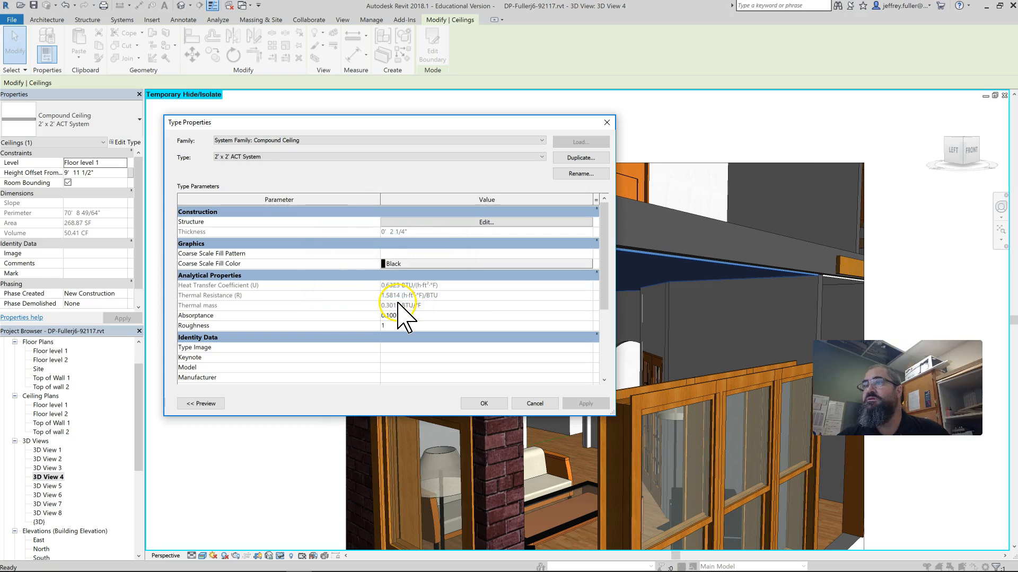
Set the Structure [1] layer's thickness to 1/4" in the Drywall Ceiling Structure assembly and apply the type to the ceiling.
left_click(468, 223)
left_click(228, 220)
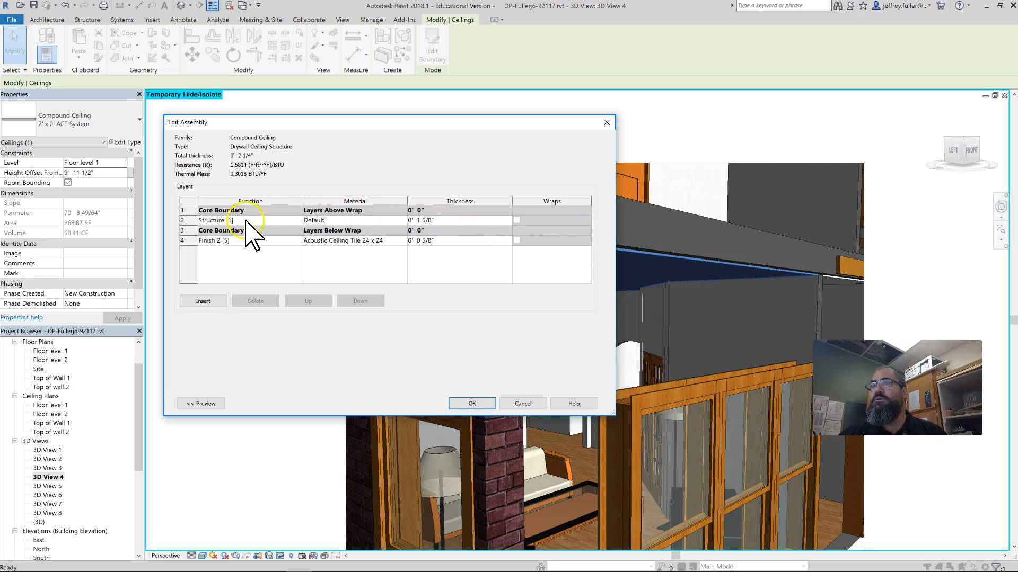
left_click(444, 221)
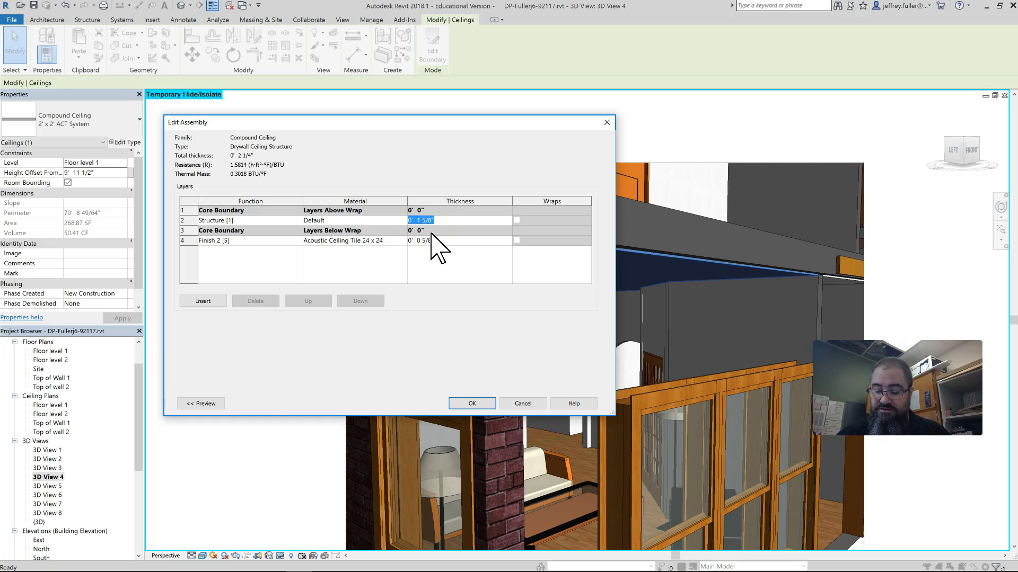
type("1")
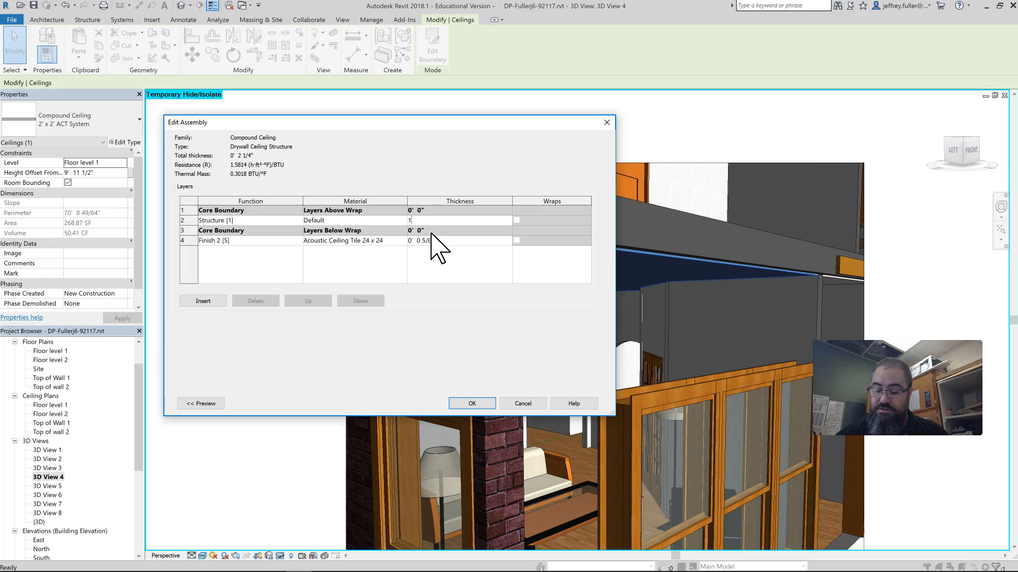
type("/4\"")
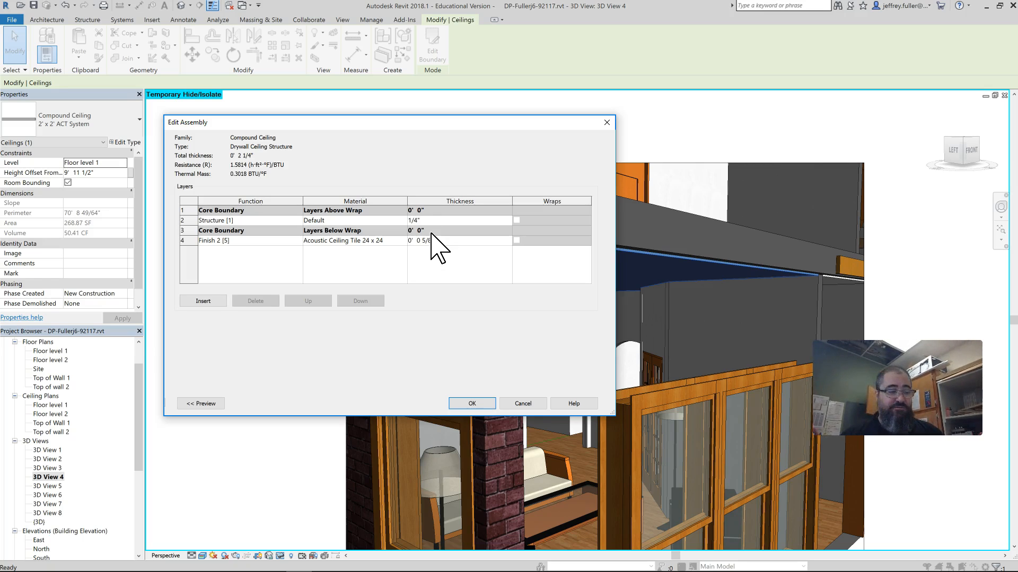
left_click(474, 404)
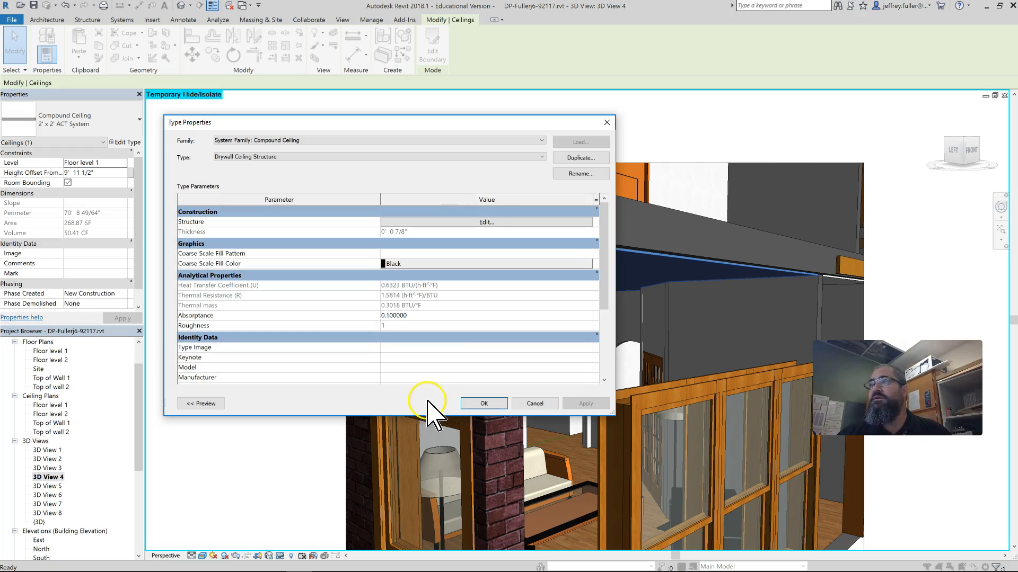
left_click(483, 403)
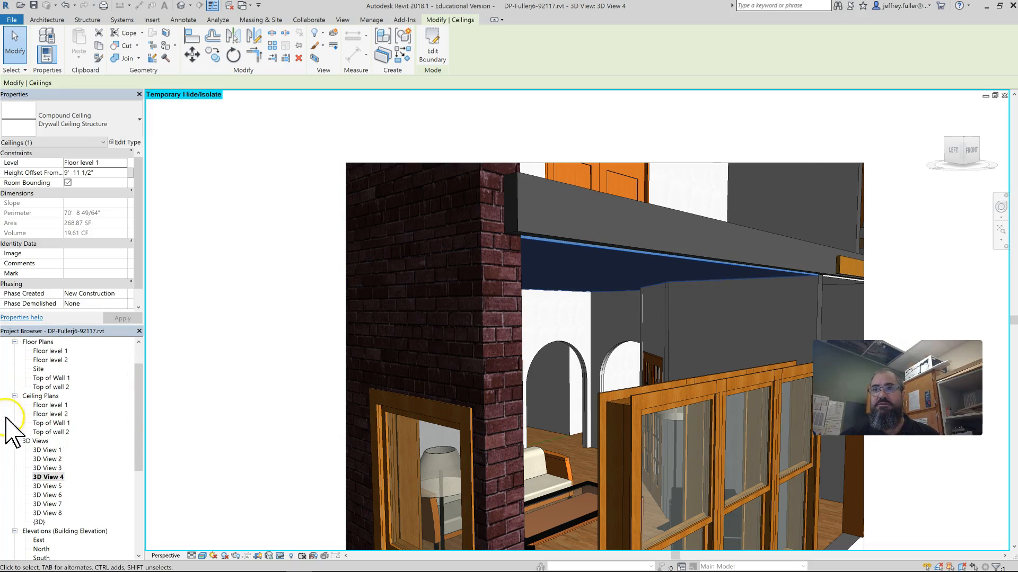
In the Floor level 1 ceiling plan, place two Downlight Can 6 fixtures in the lower-right room, each about 3' from its right wall.
double_click(50, 406)
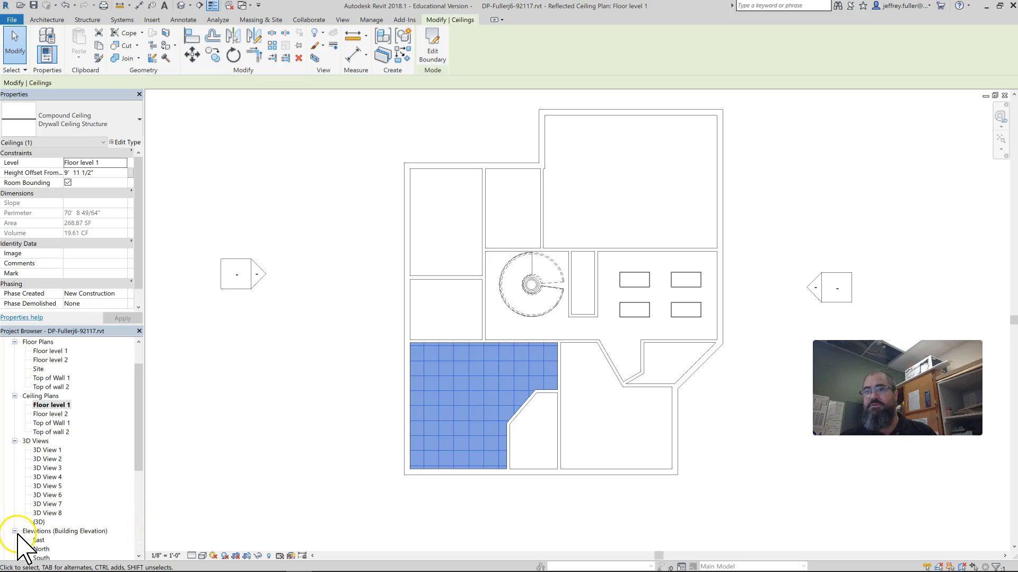
left_click(228, 429)
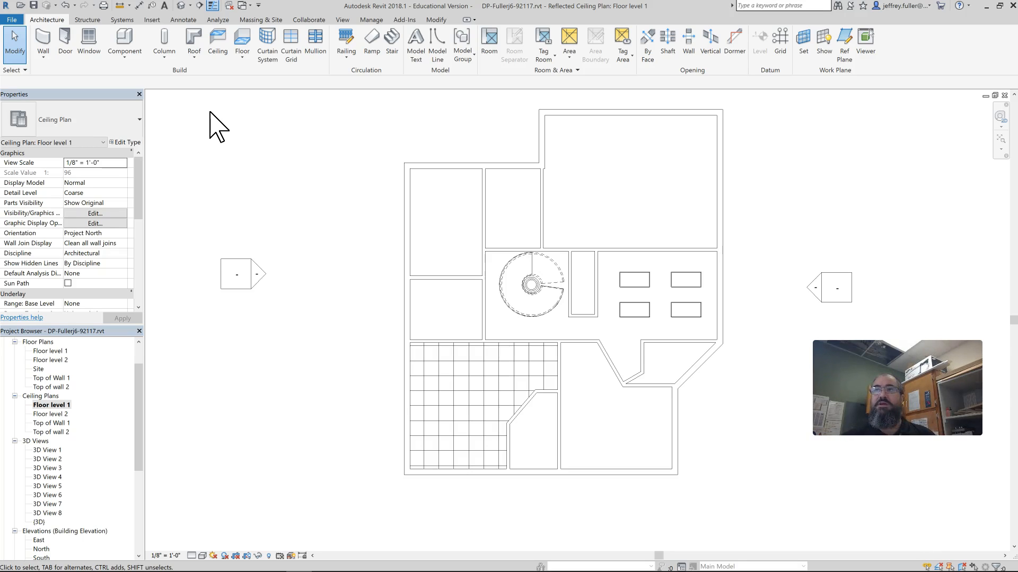
left_click(128, 41)
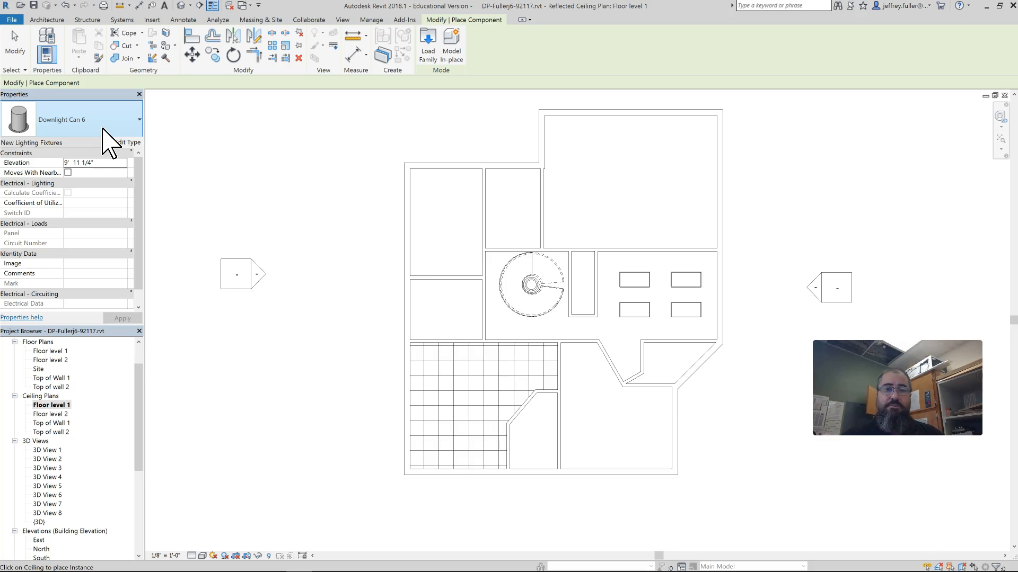
left_click(15, 530)
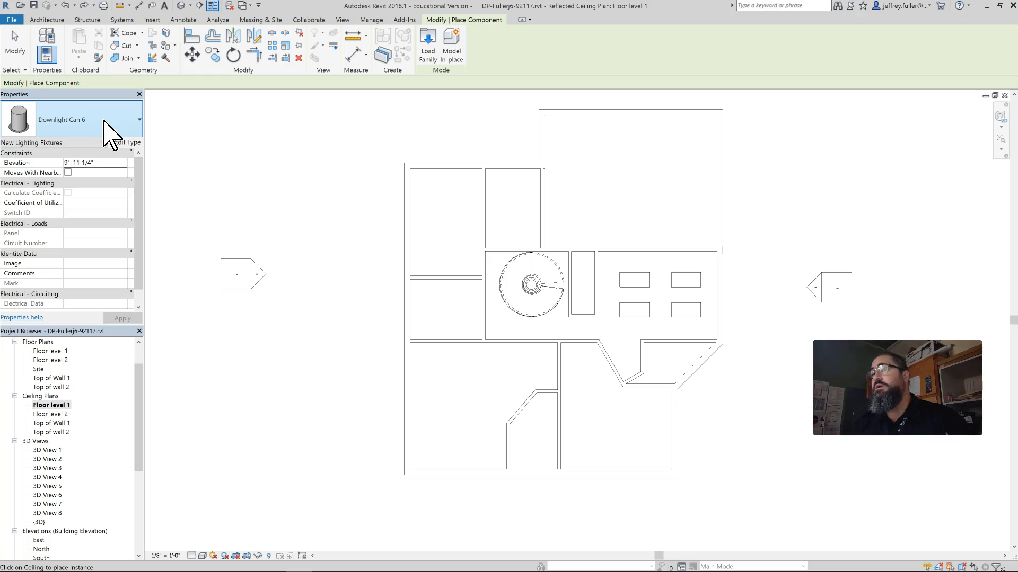
left_click(37, 118)
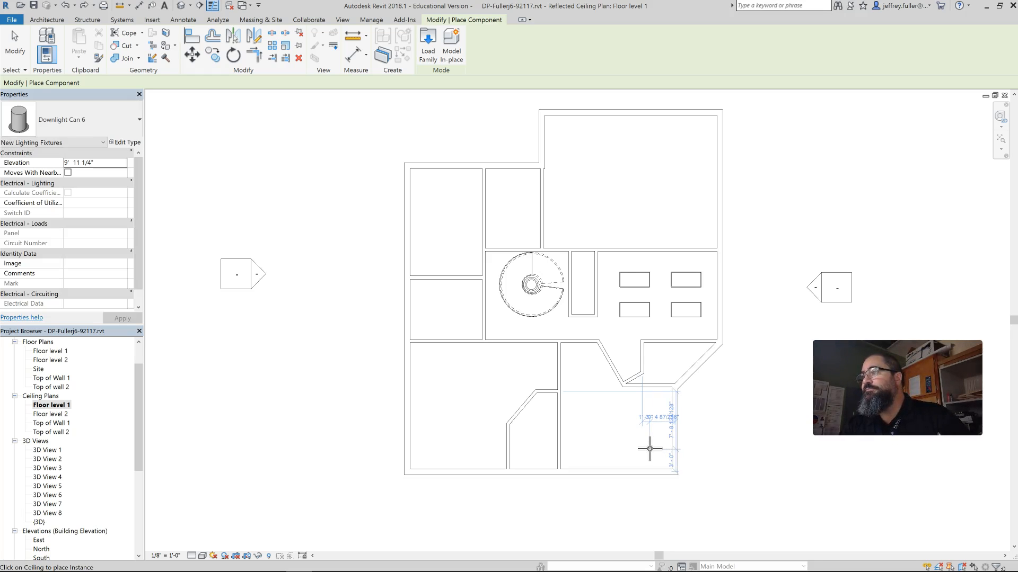
scroll(651, 450, "up", 3)
scroll(650, 450, "up", 2)
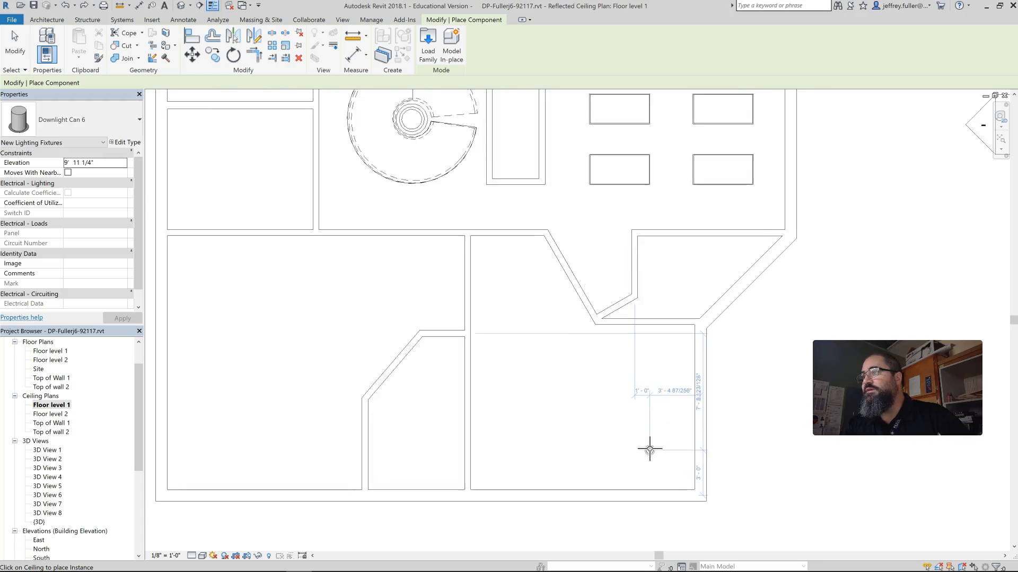
middle_click_drag(652, 447, 637, 413)
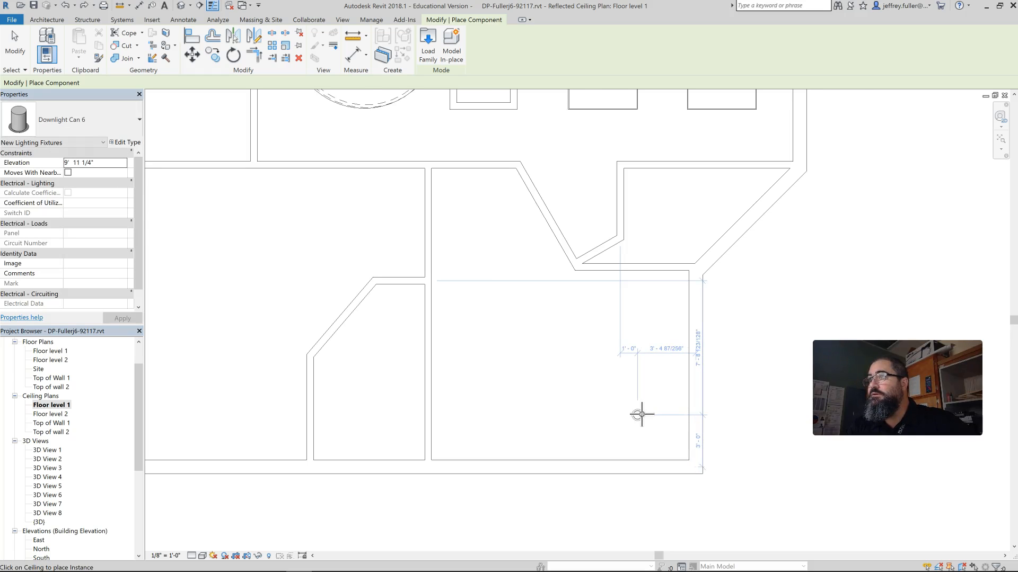
scroll(641, 415, "up", 2)
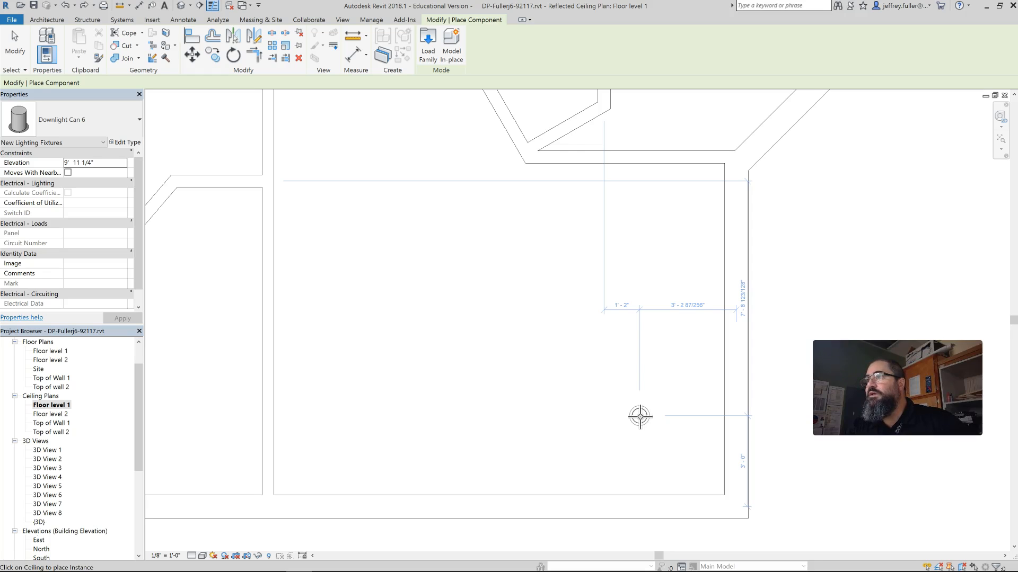
left_click(640, 415)
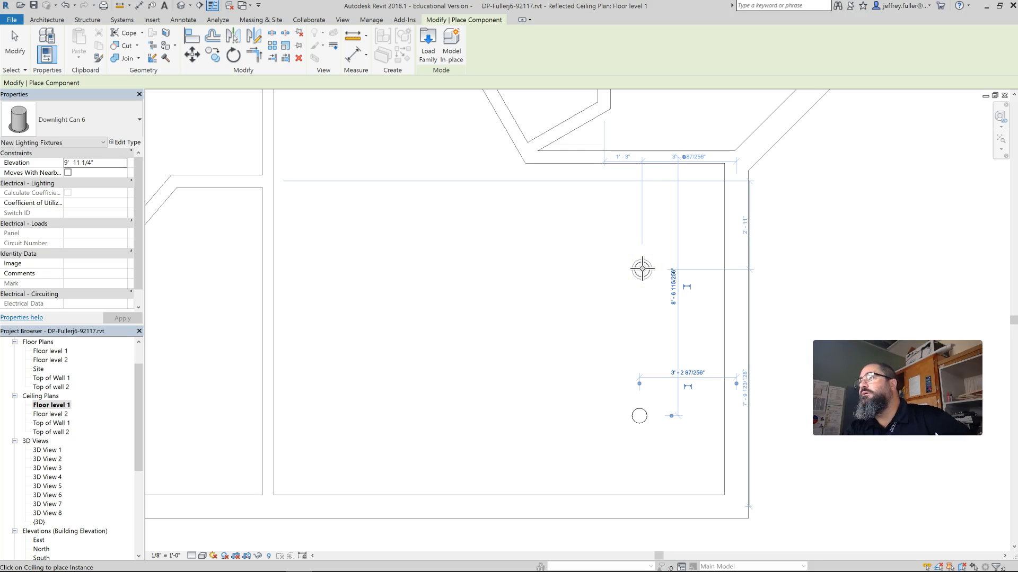
left_click(642, 269)
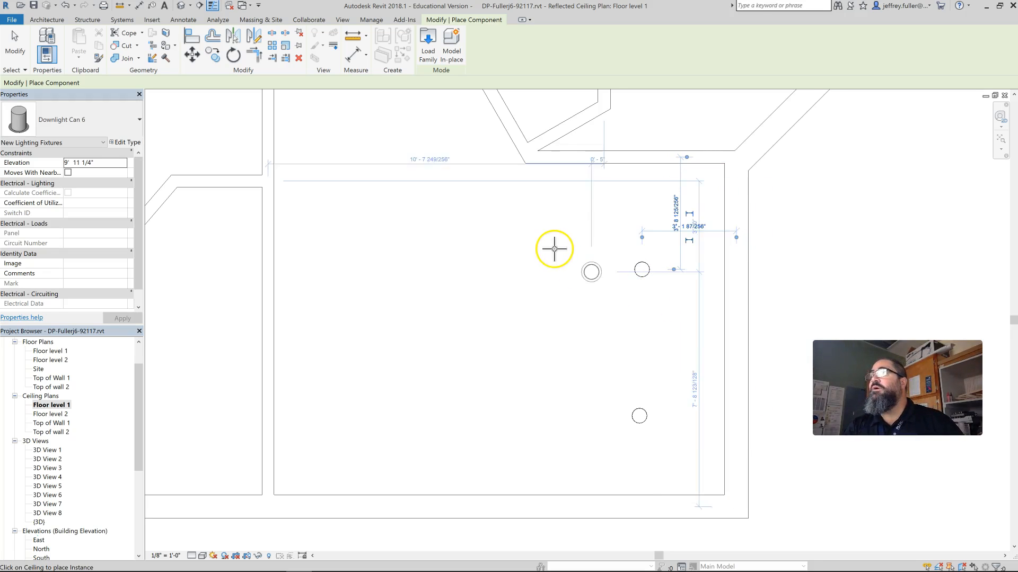
Draw a model line from the lower downlight's centre upward past the upper downlight.
left_click(44, 22)
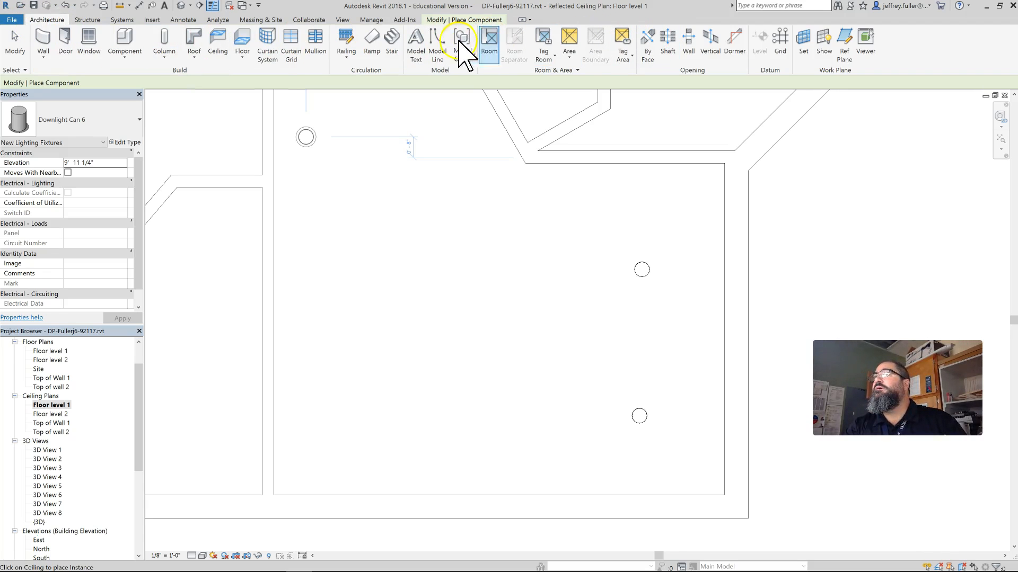
left_click(439, 53)
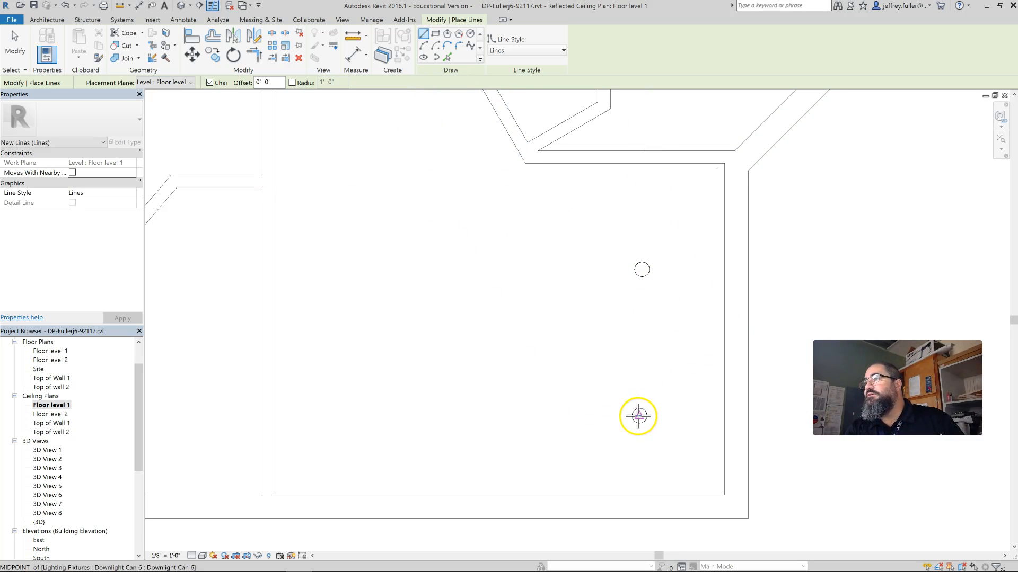
left_click(640, 416)
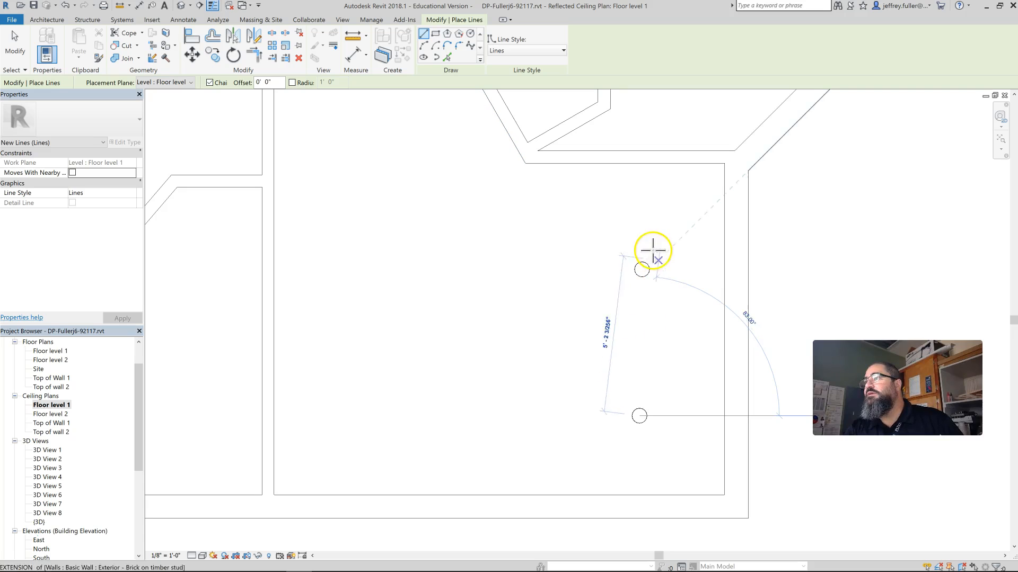
left_click(644, 221)
key("Escape")
key("Escape")
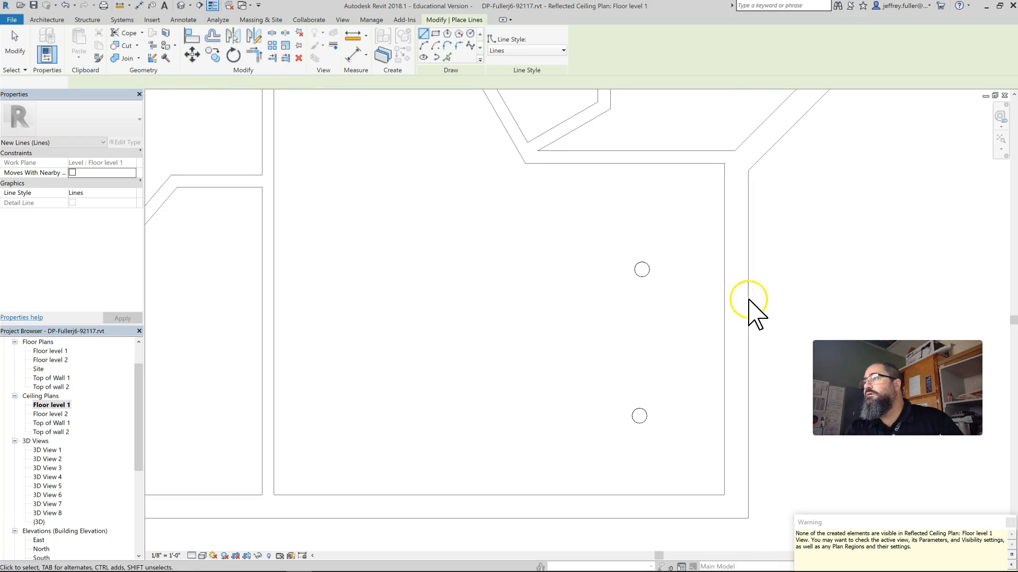
key("Escape")
Nudge the upper downlight left to line it up vertically with the lower one.
left_click(655, 270)
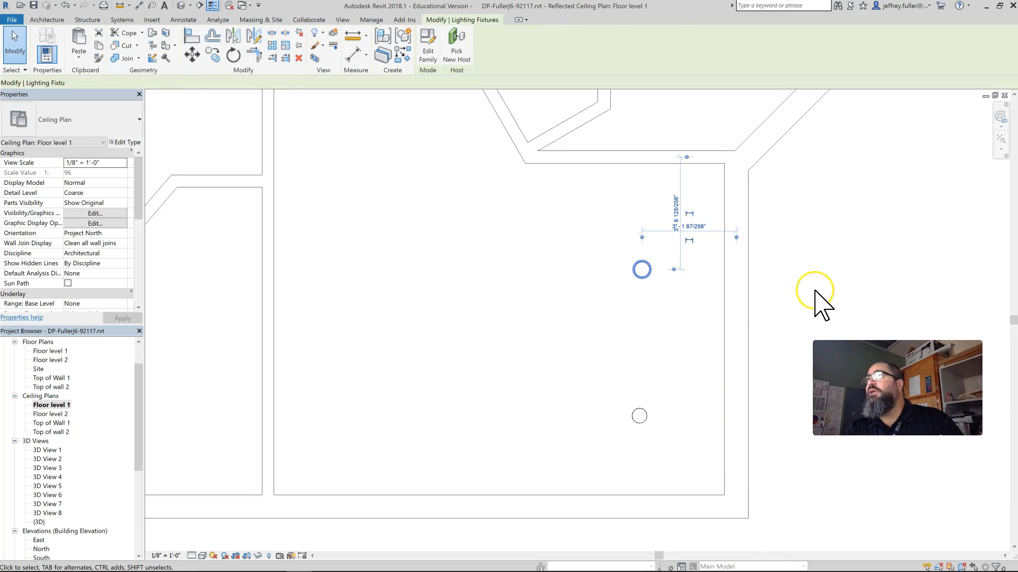
key("Left")
left_click(816, 297)
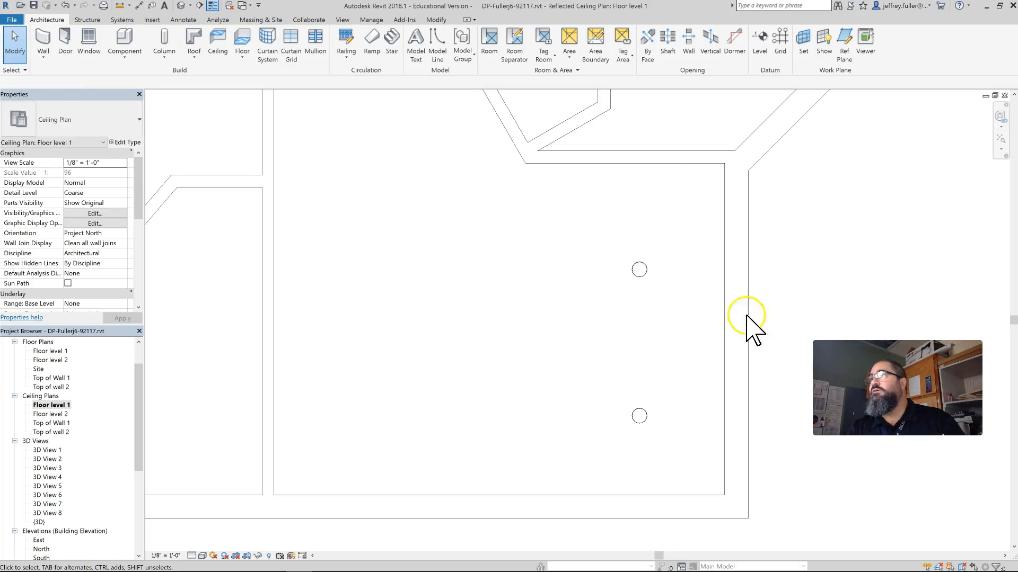
Draw another model line from the lower downlight's centre up to the repositioned upper downlight.
left_click(436, 47)
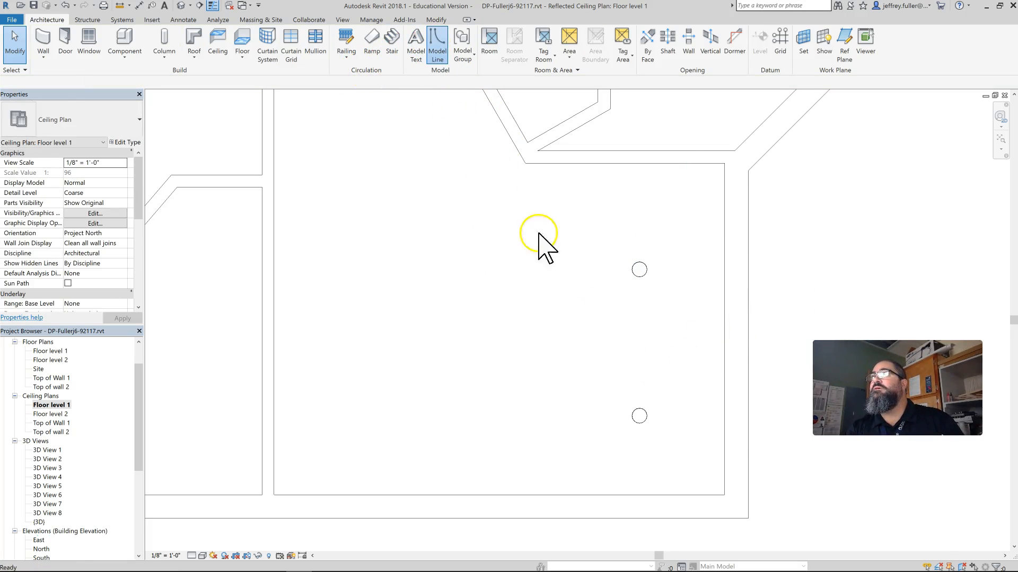
left_click(639, 417)
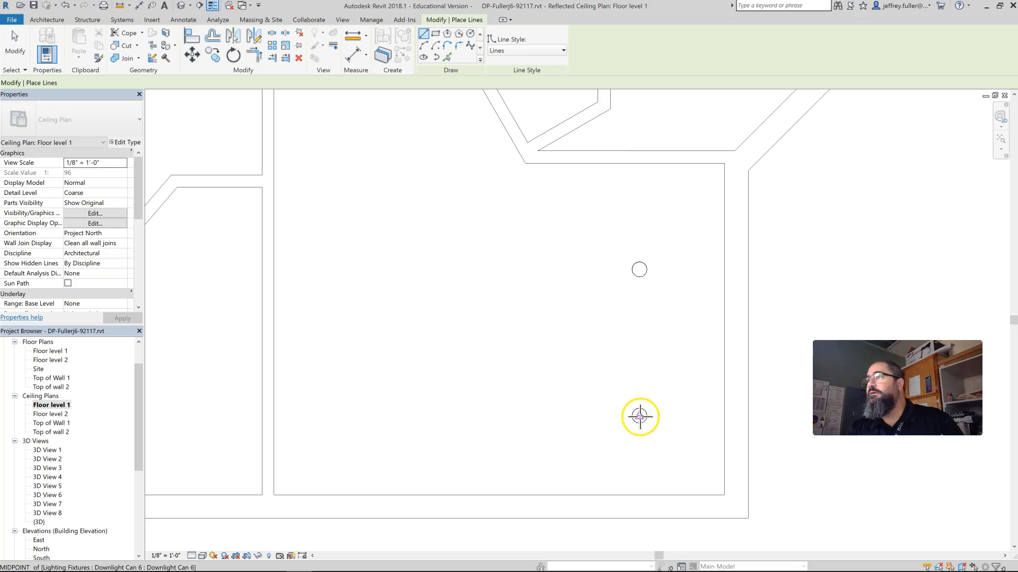
left_click(635, 264)
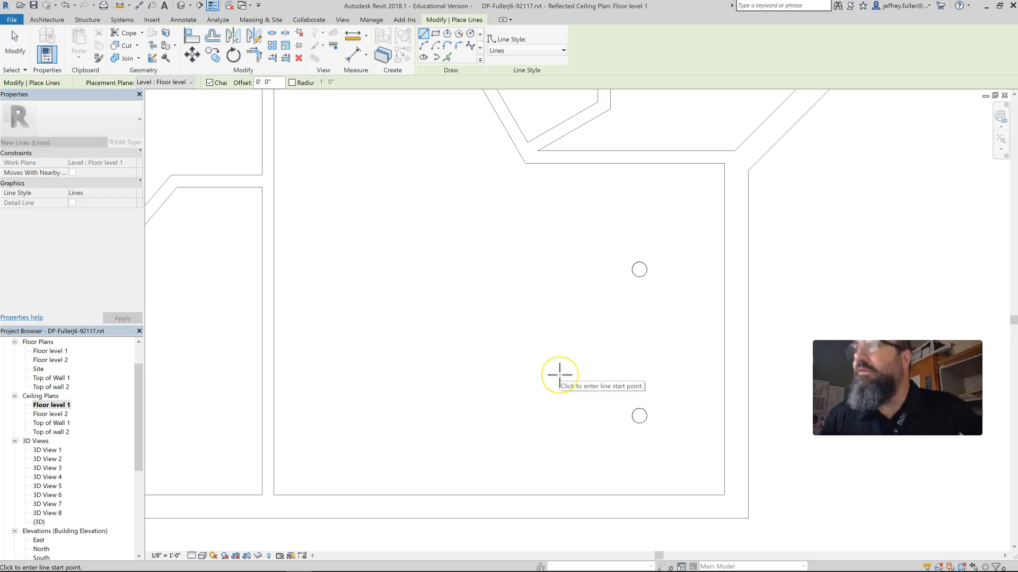
left_click(645, 194)
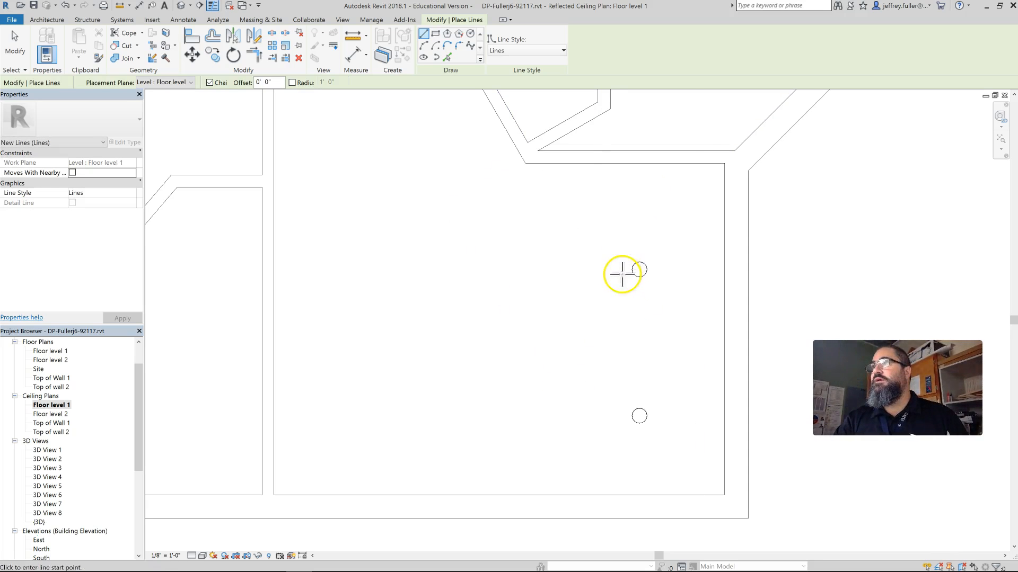
key("Escape")
key("Escape")
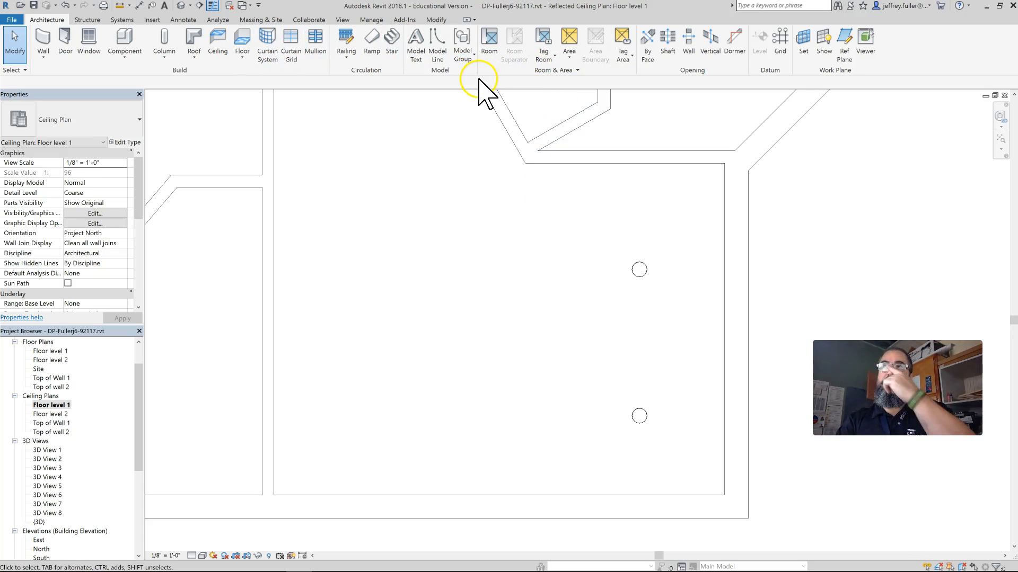
left_click(434, 46)
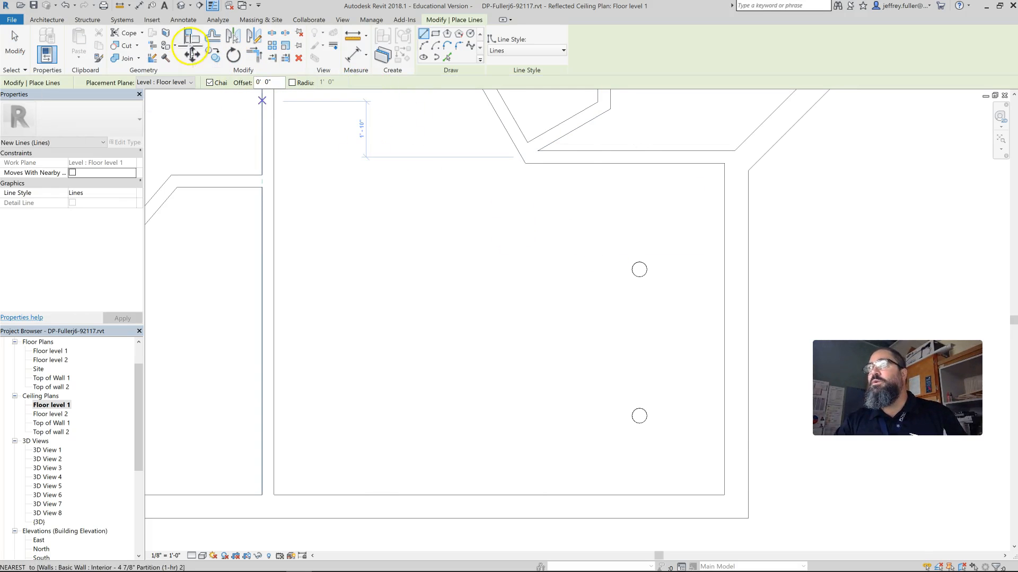
Copy both downlights with multiple copies enabled, placing the first copied pair horizontally 3' 0" to the left of the originals.
left_click(211, 55)
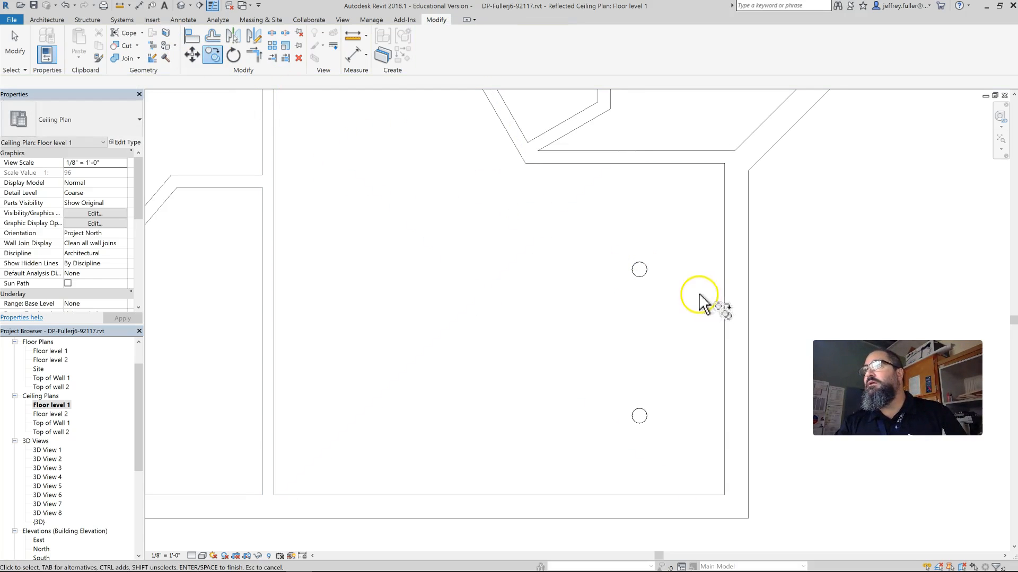
left_click(640, 276)
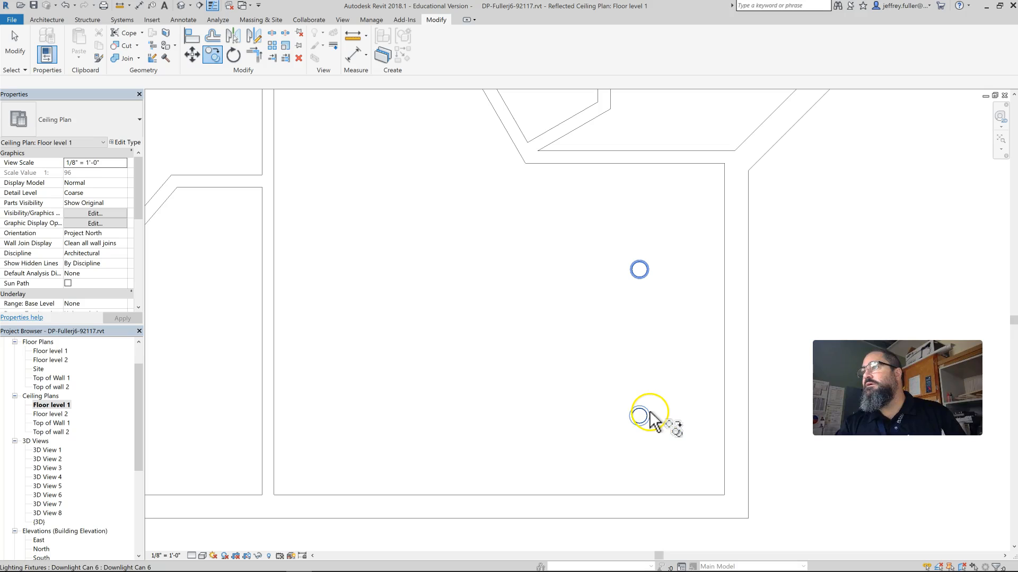
left_click(640, 272, "ctrl")
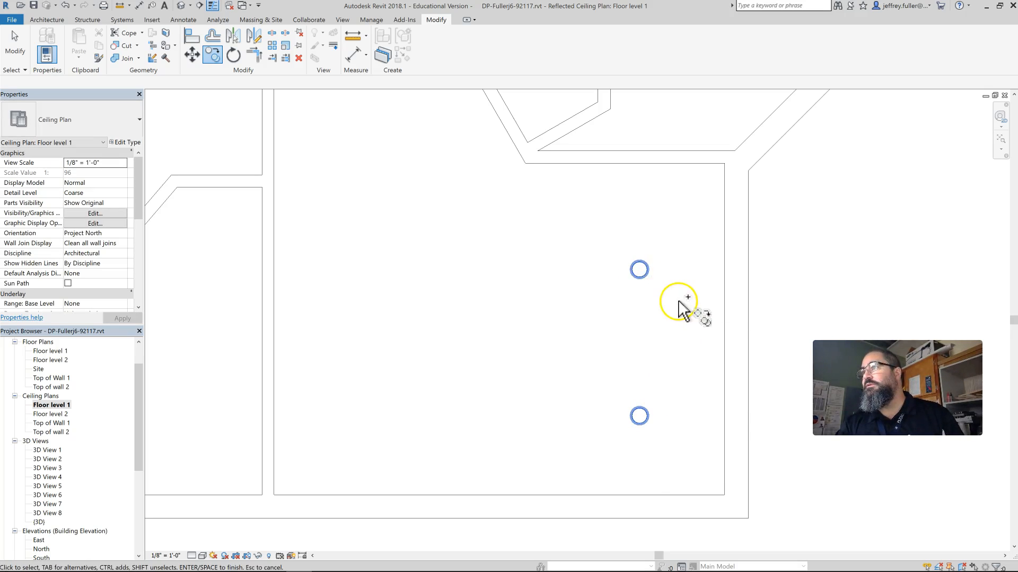
key("Return")
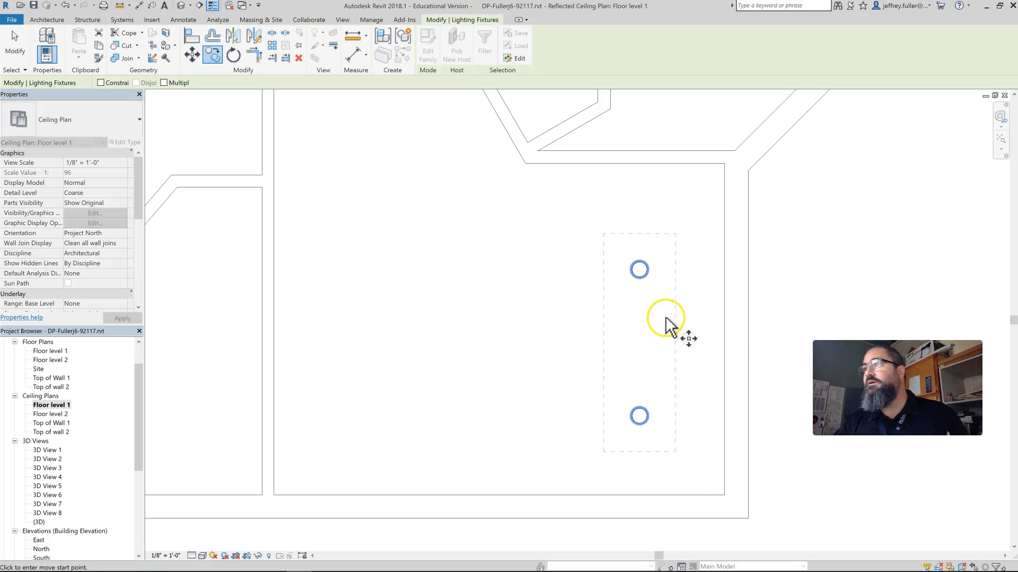
left_click(165, 83)
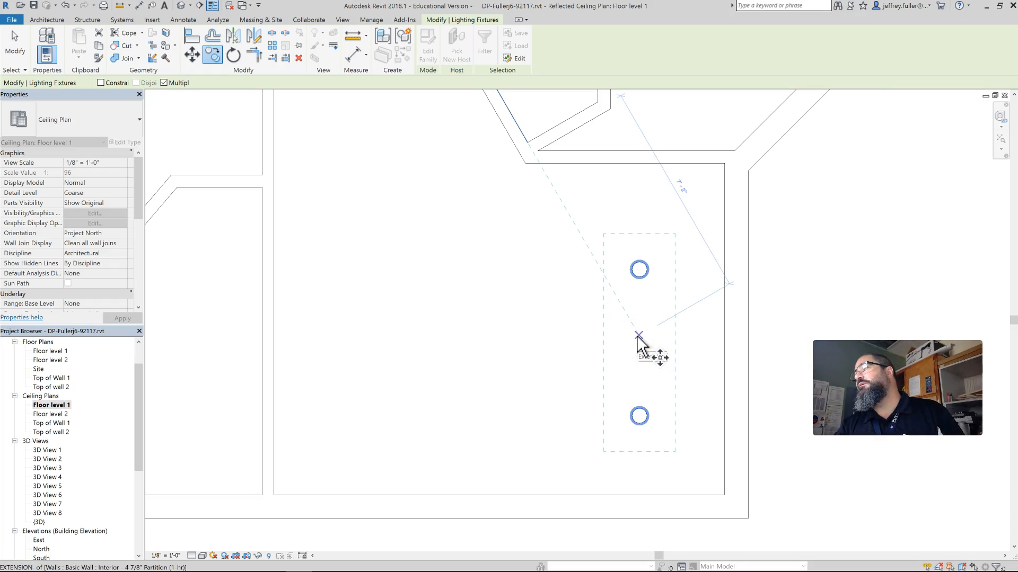
left_click_drag(639, 337, 550, 332)
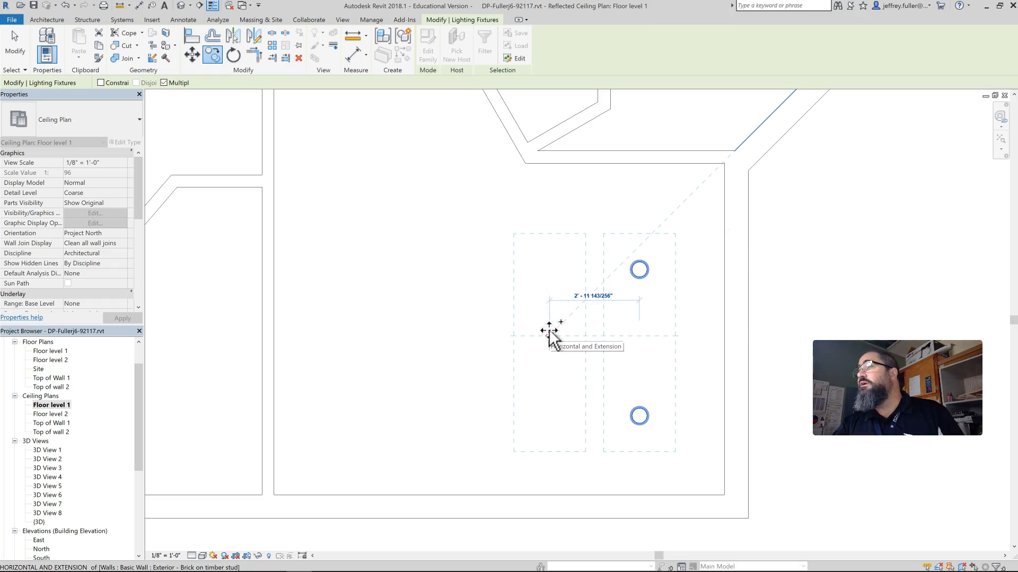
scroll(550, 331, "up", 2)
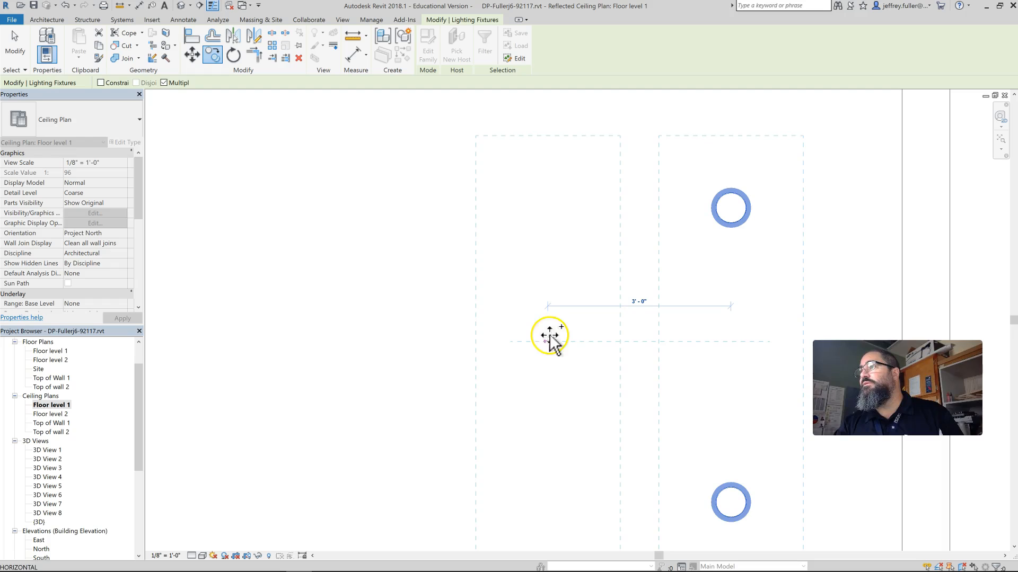
left_click(549, 335)
Place two further copies of the downlight pair leftward at the same 3' spacing, completing two rows of four, and end the copying.
middle_click_drag(318, 341, 474, 348)
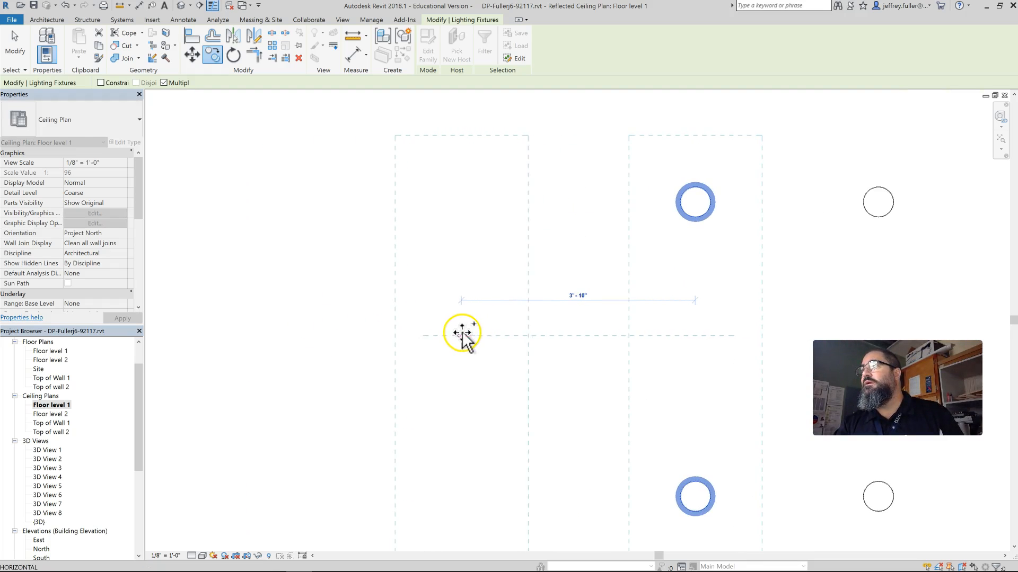
middle_click_drag(408, 340, 495, 349)
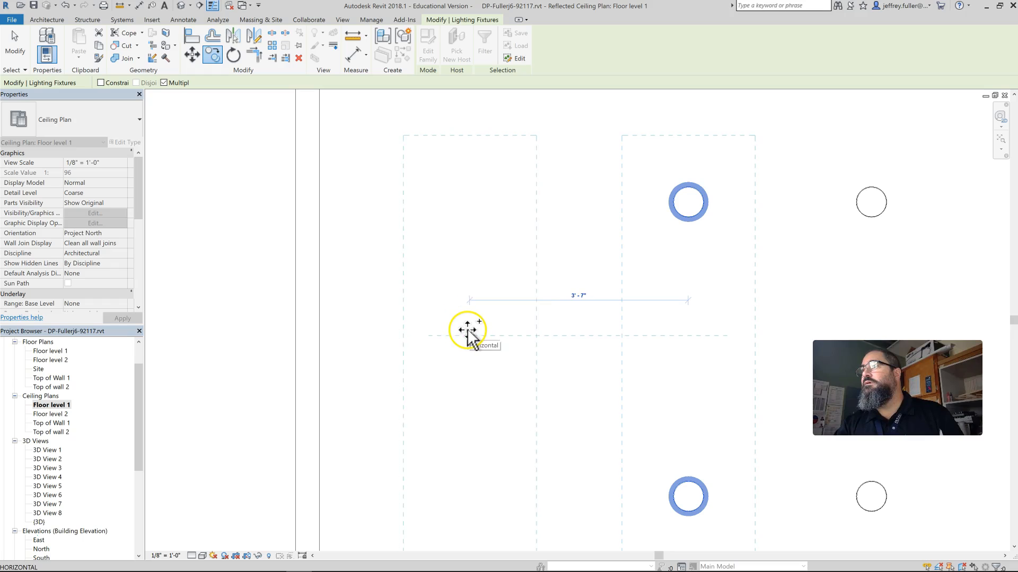
left_click(503, 332)
key("Escape")
key("Escape")
scroll(409, 340, "down", 2)
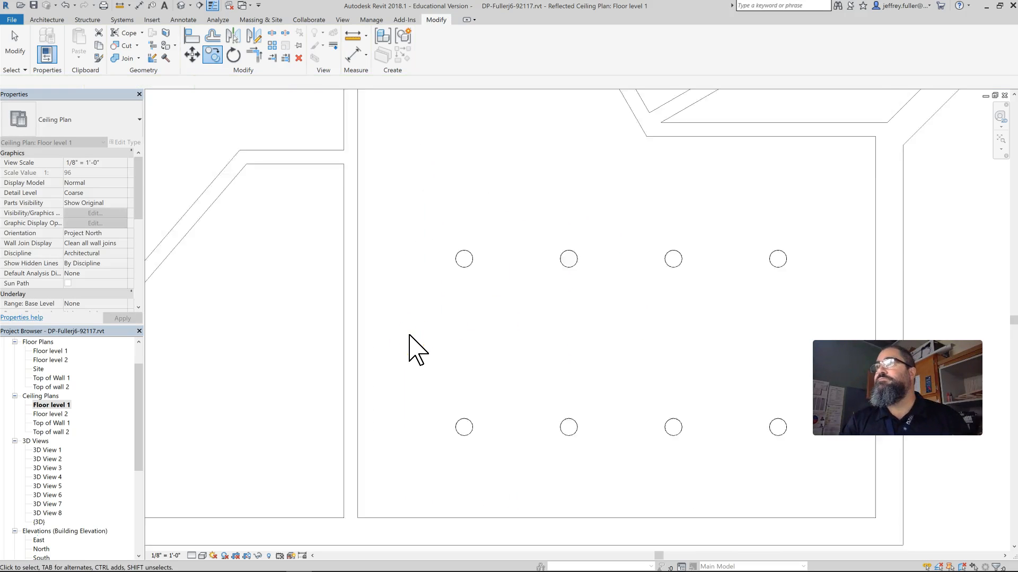
Create a camera view from outside the building's lower-right corner, aimed diagonally through the room at its upper-left downlight.
scroll(416, 344, "down", 3)
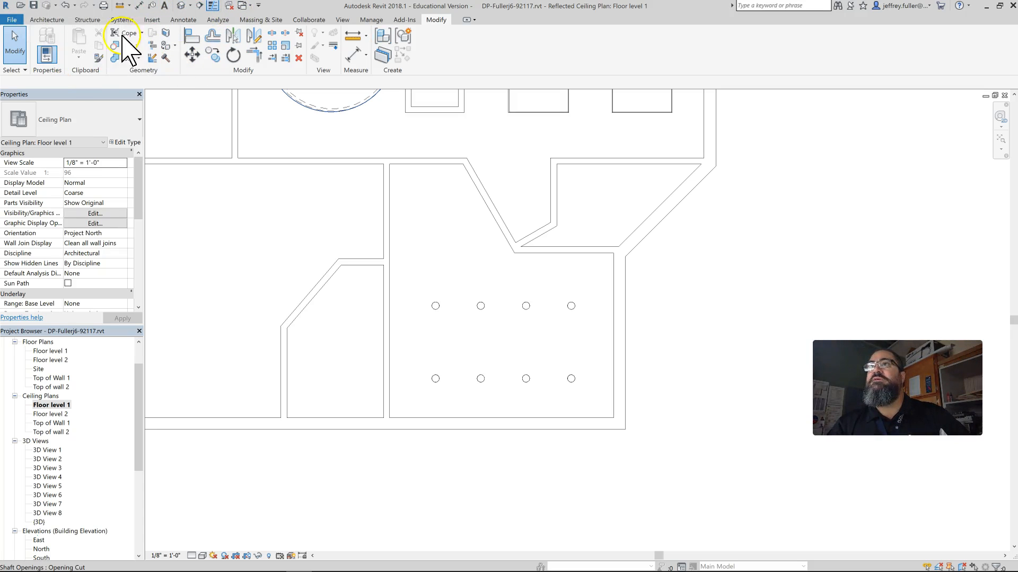
left_click(189, 6)
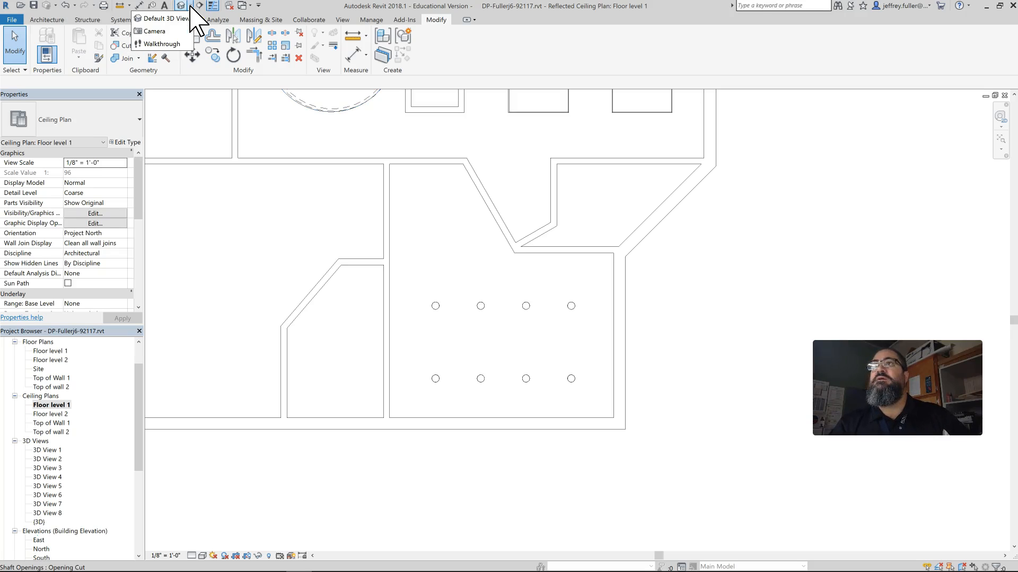
left_click(158, 31)
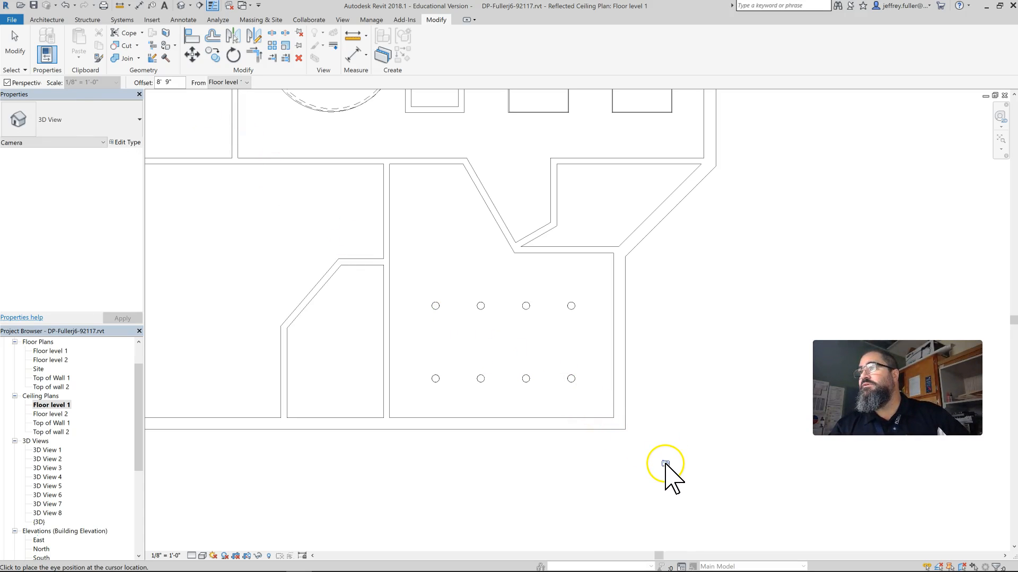
left_click(666, 464)
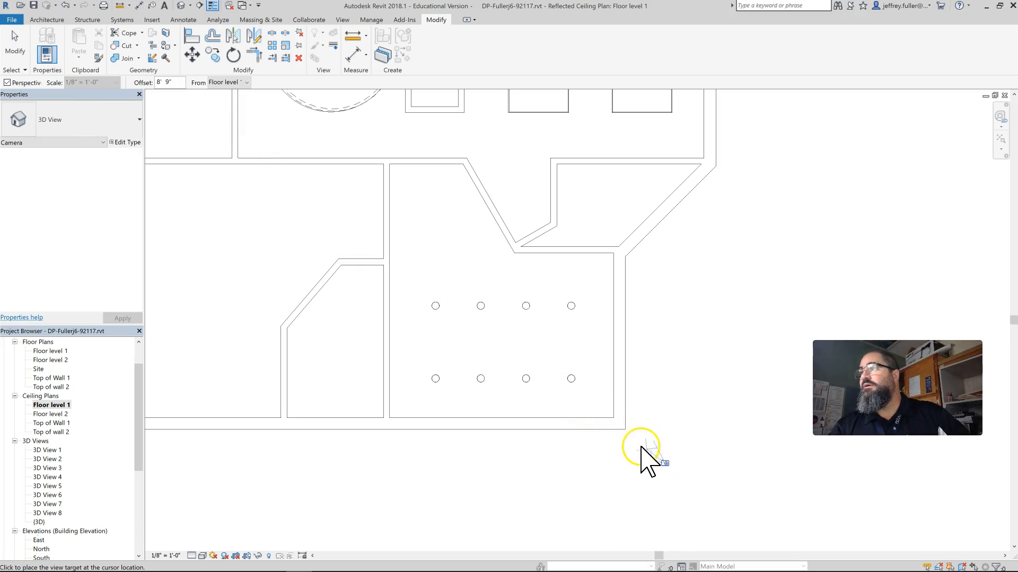
left_click(443, 292)
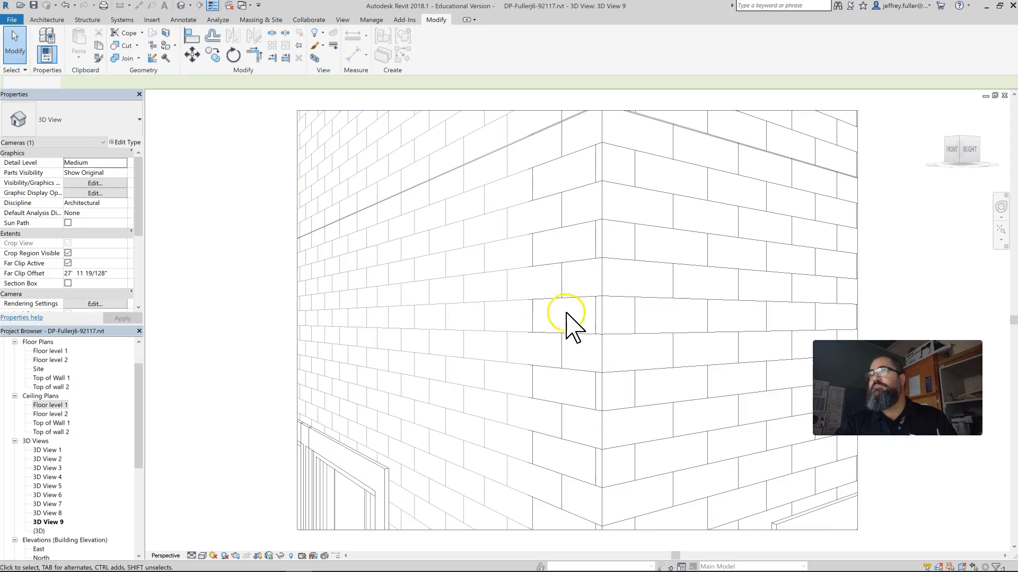
Temporarily hide the two exterior brick walls that meet at the corner in front of the camera.
left_click(595, 331)
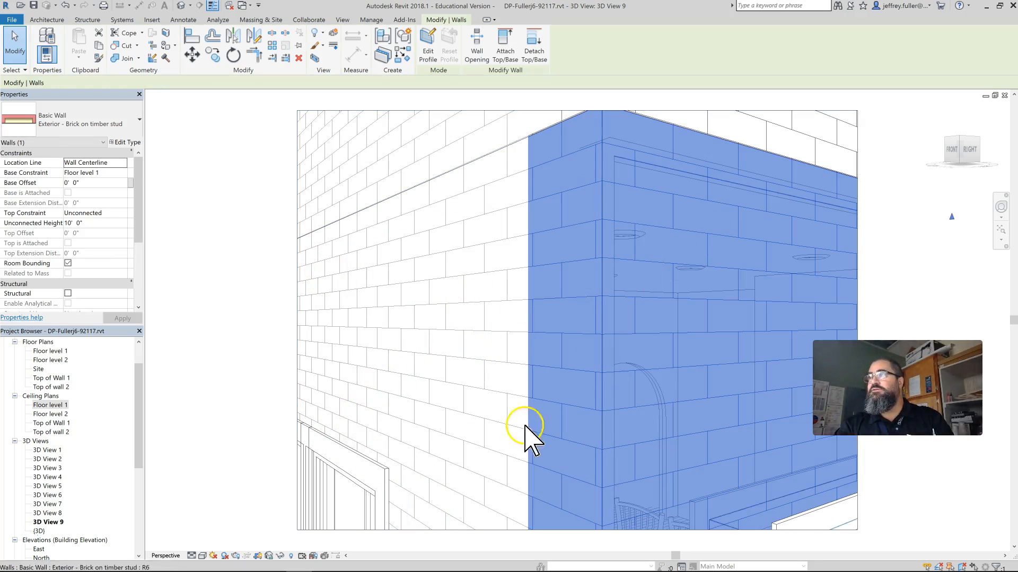
left_click(278, 556)
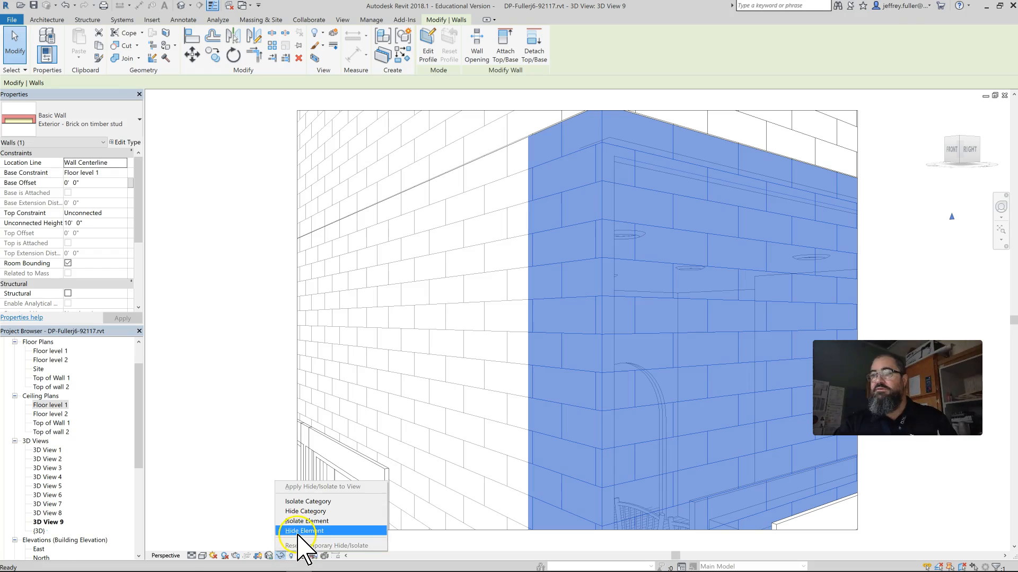
left_click(299, 533)
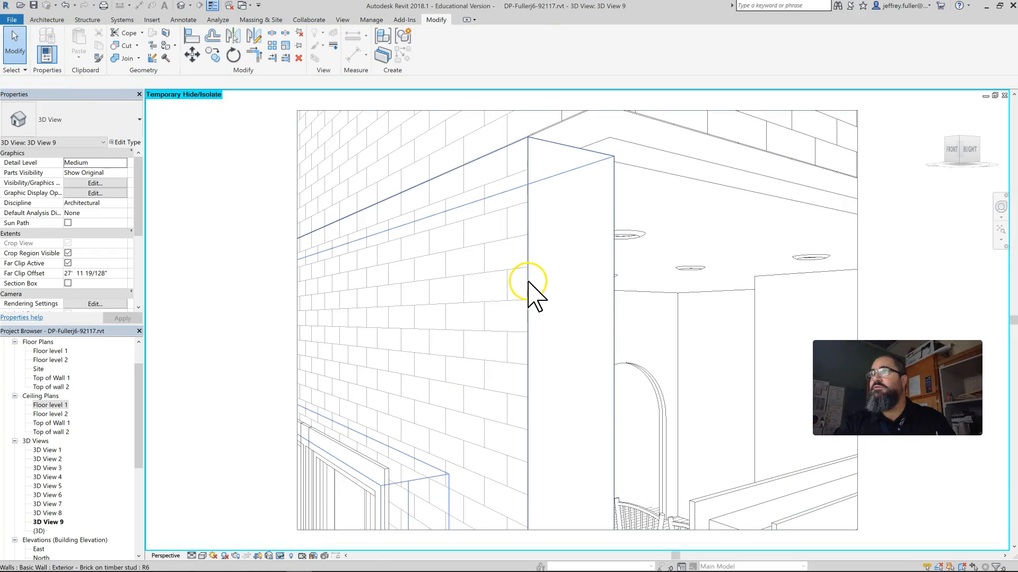
left_click(528, 286)
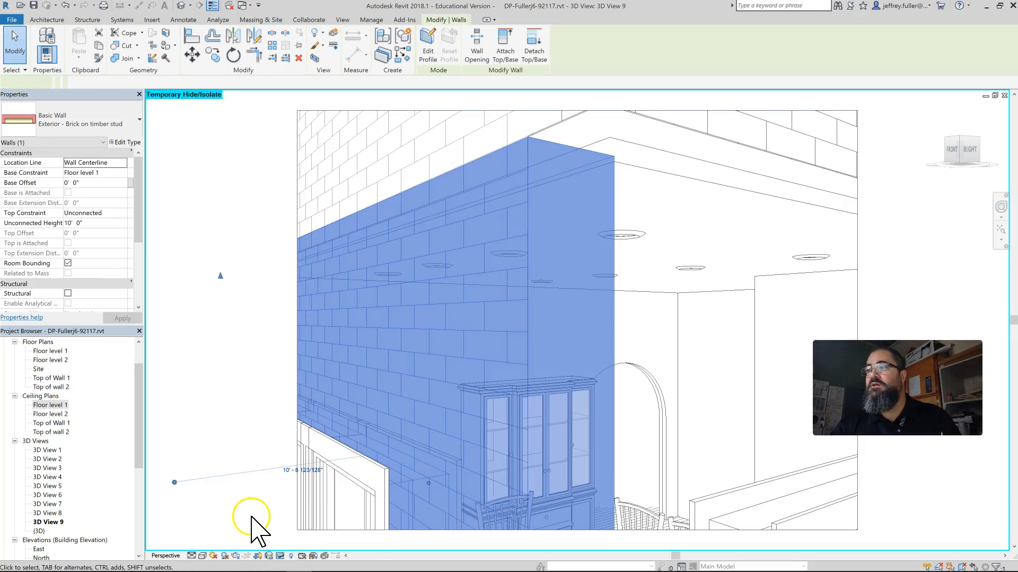
left_click(279, 556)
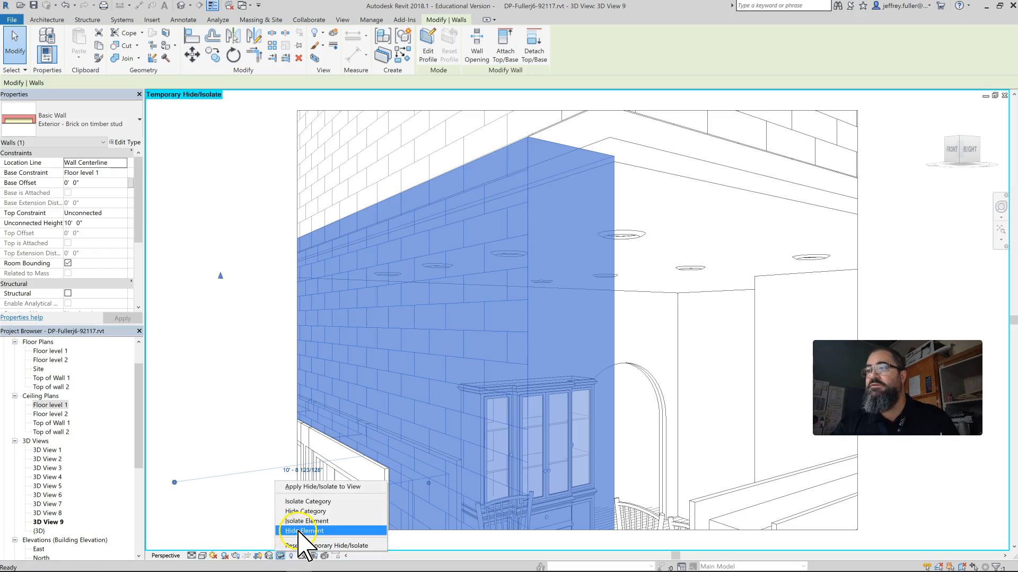
left_click(300, 528)
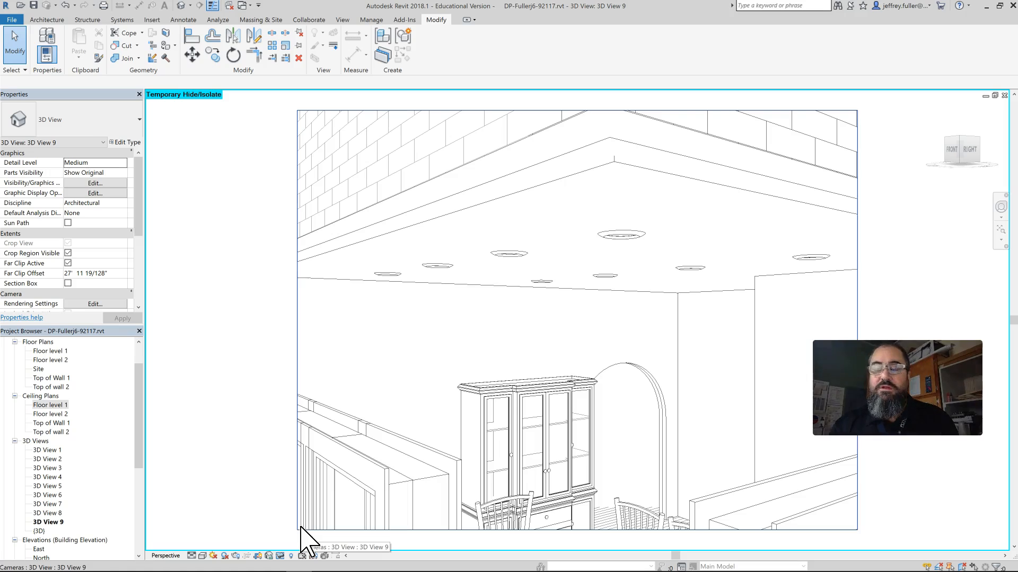
left_click(291, 345)
left_click(540, 422)
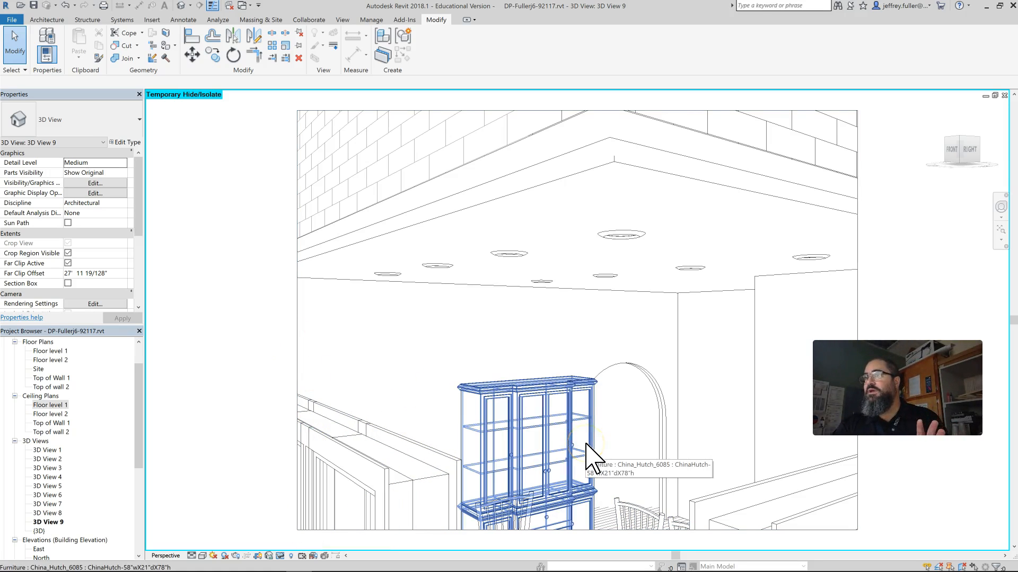
left_click(339, 362)
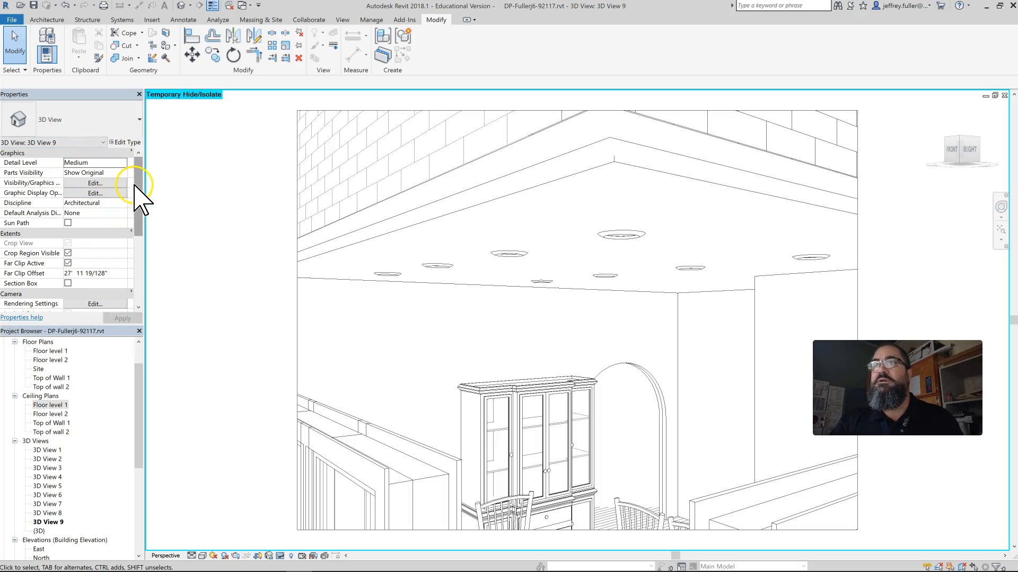
Set the camera view's target elevation to 5' 9" and its visual style to Realistic.
left_click_drag(135, 187, 136, 243)
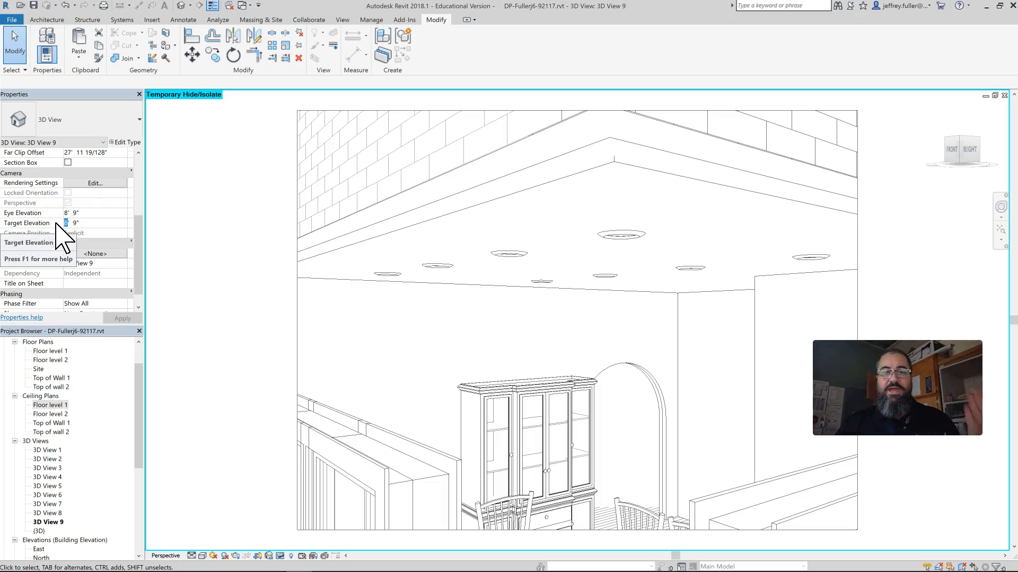
left_click(66, 214)
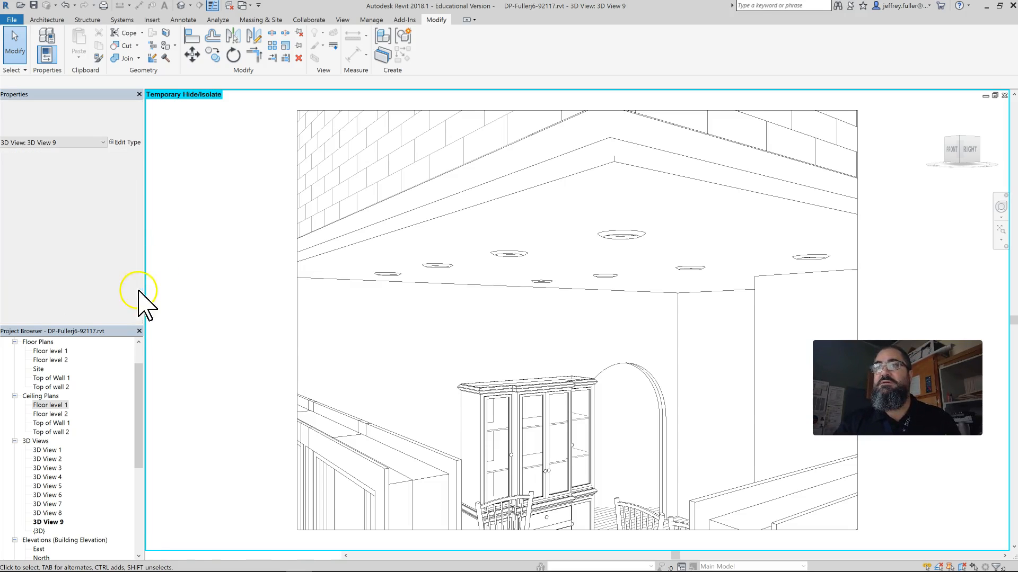
left_click(122, 318)
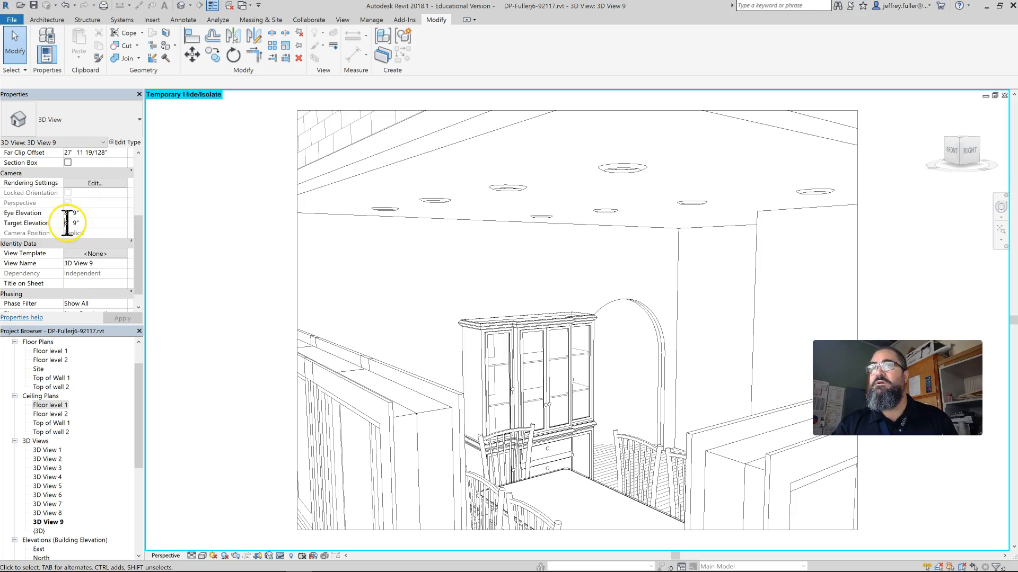
key("BackSpace")
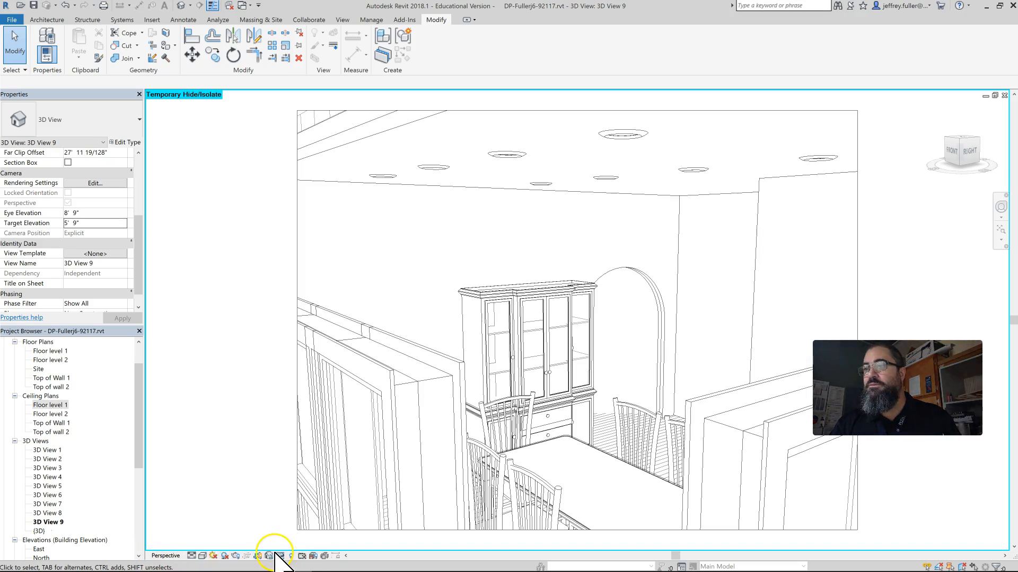
left_click(202, 556)
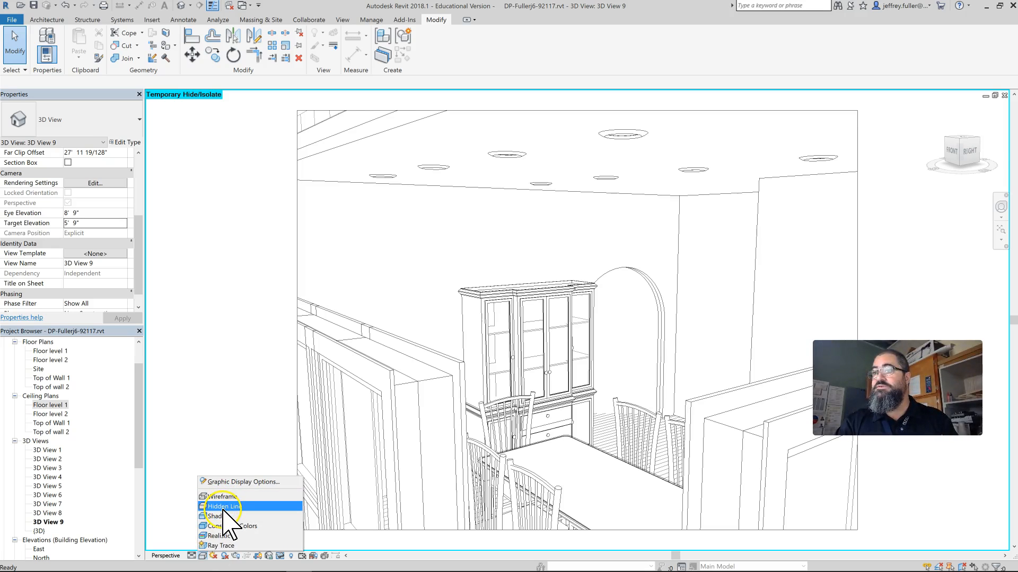
left_click(225, 536)
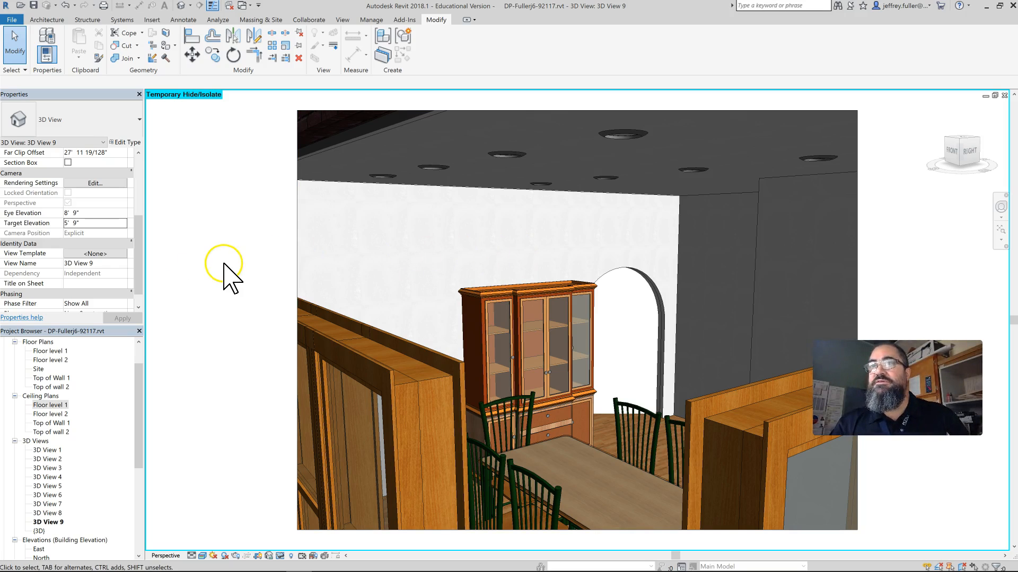
Turn on the Light Source subcategory of Lighting Fixtures in the camera view's visibility/graphics overrides and apply it.
left_click_drag(135, 262, 140, 201)
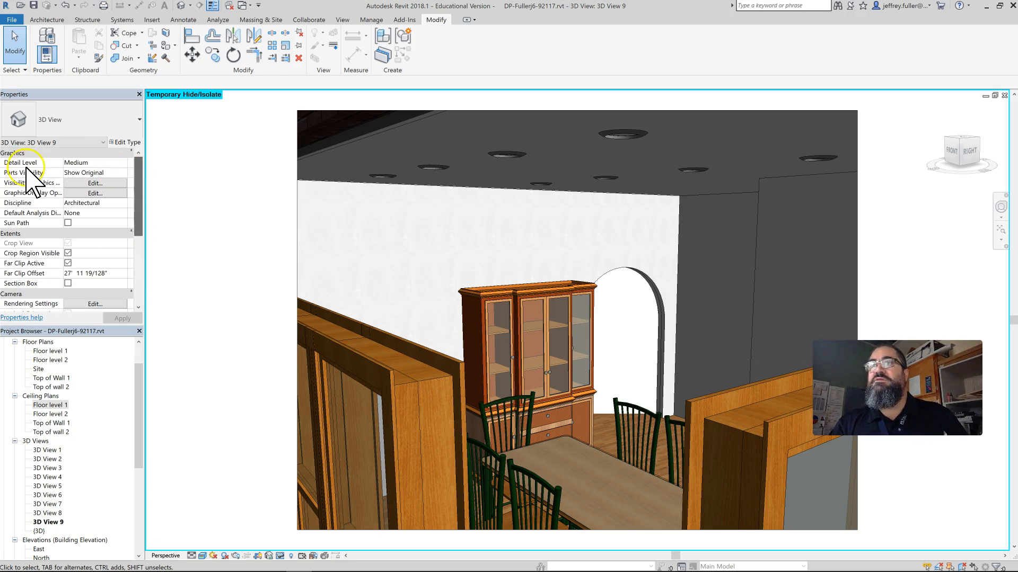
left_click(98, 184)
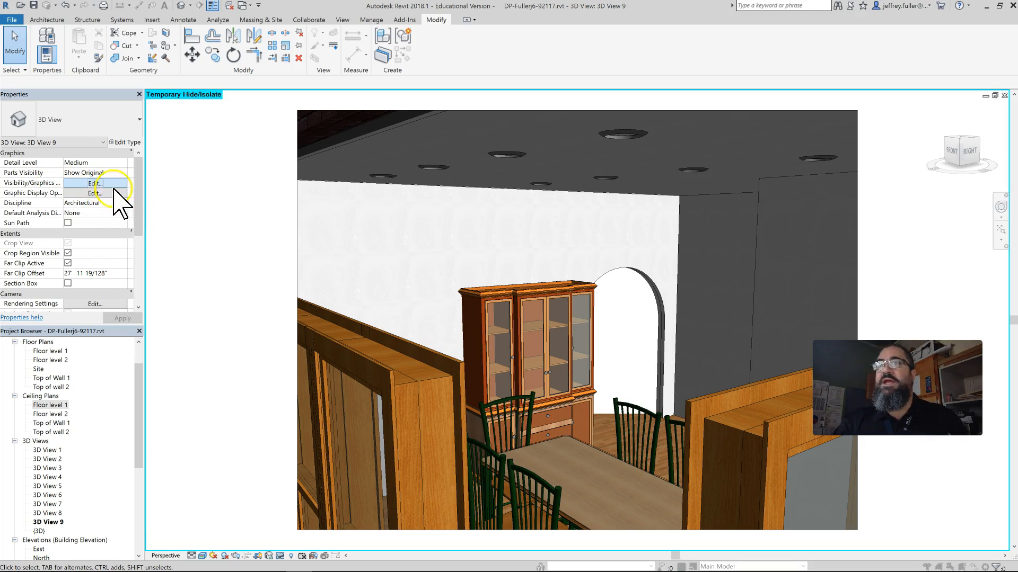
scroll(82, 268, "down", 3)
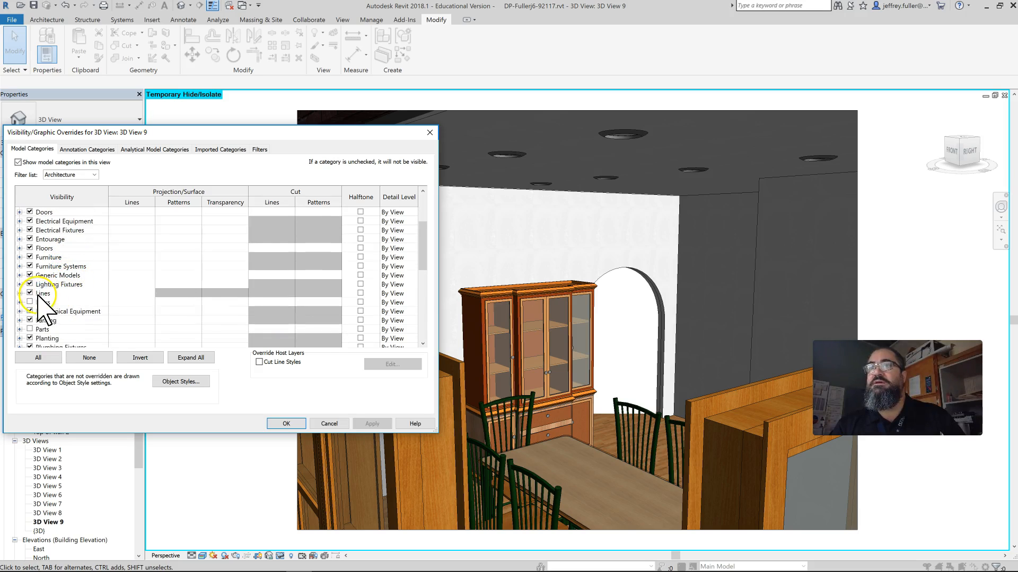
left_click(19, 285)
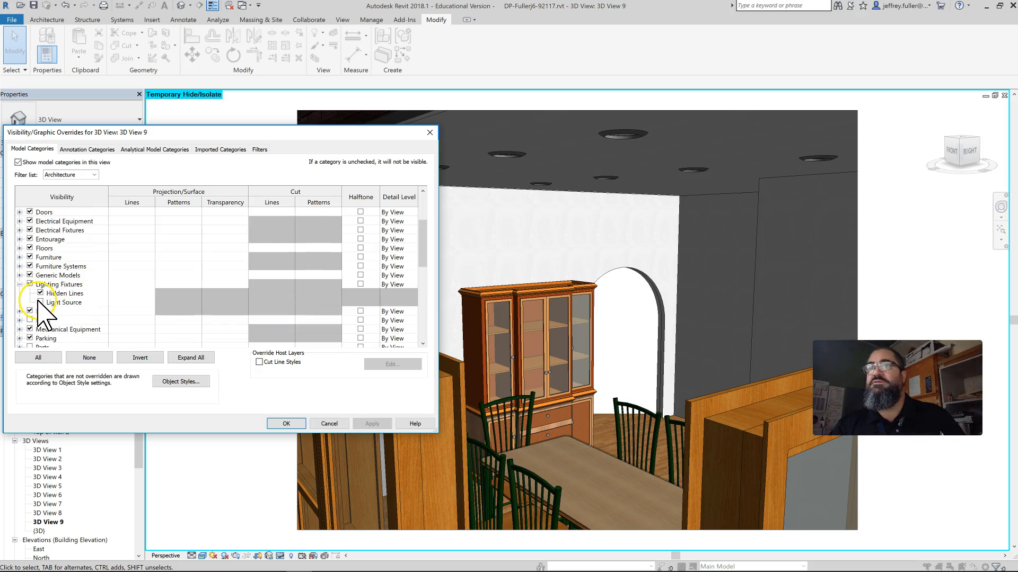
left_click(40, 302)
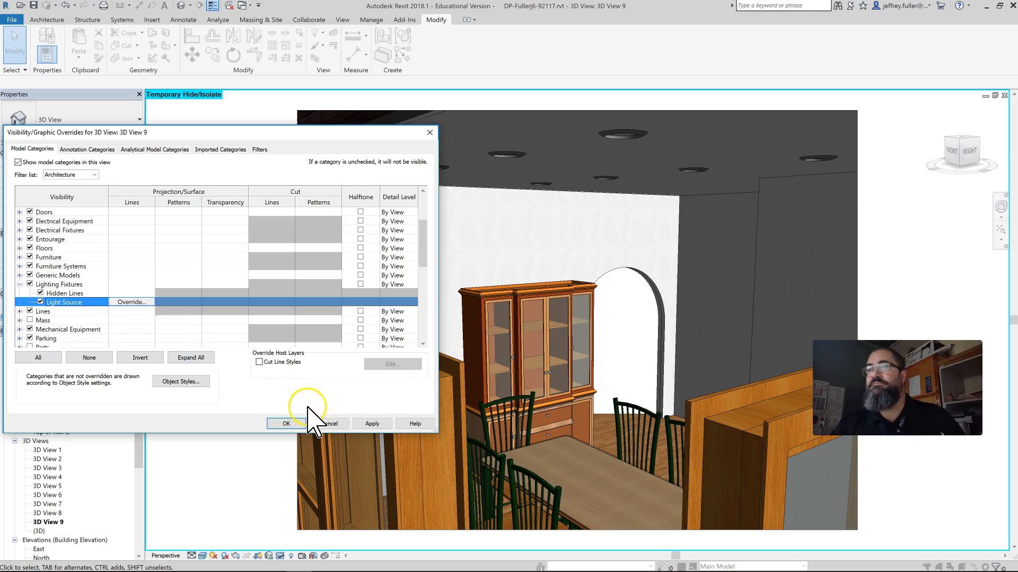
left_click(357, 423)
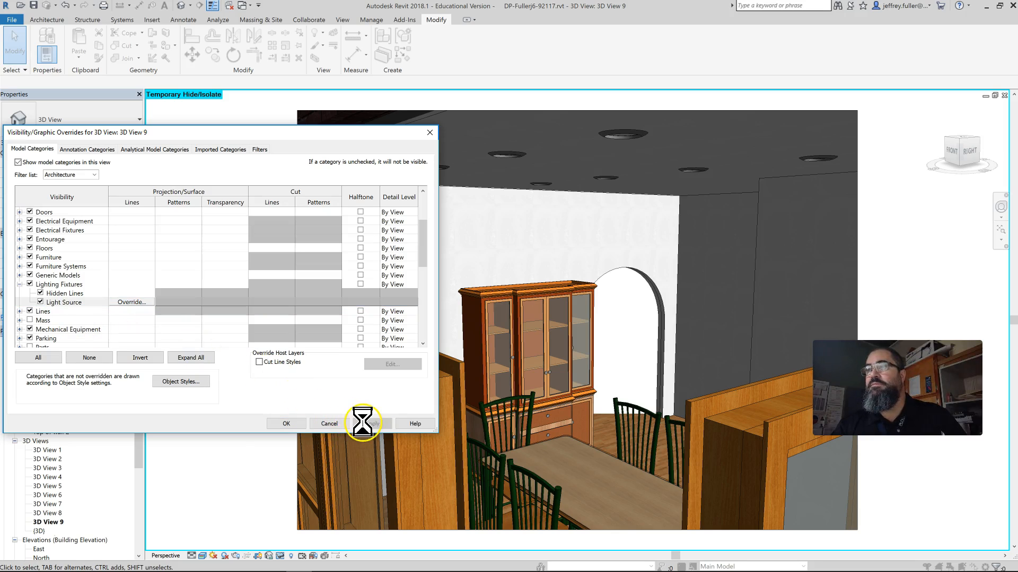
left_click(293, 424)
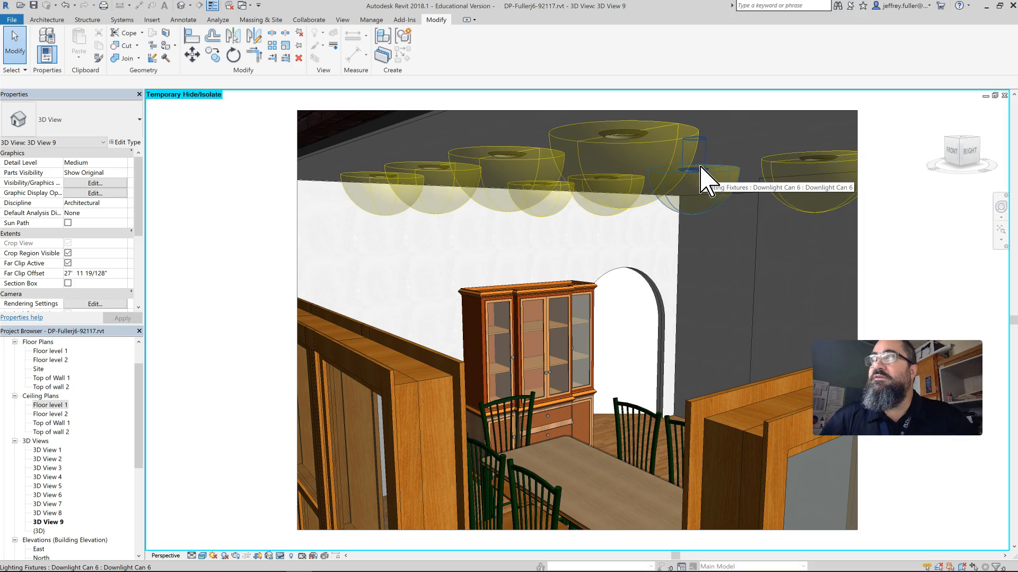
left_click(218, 276)
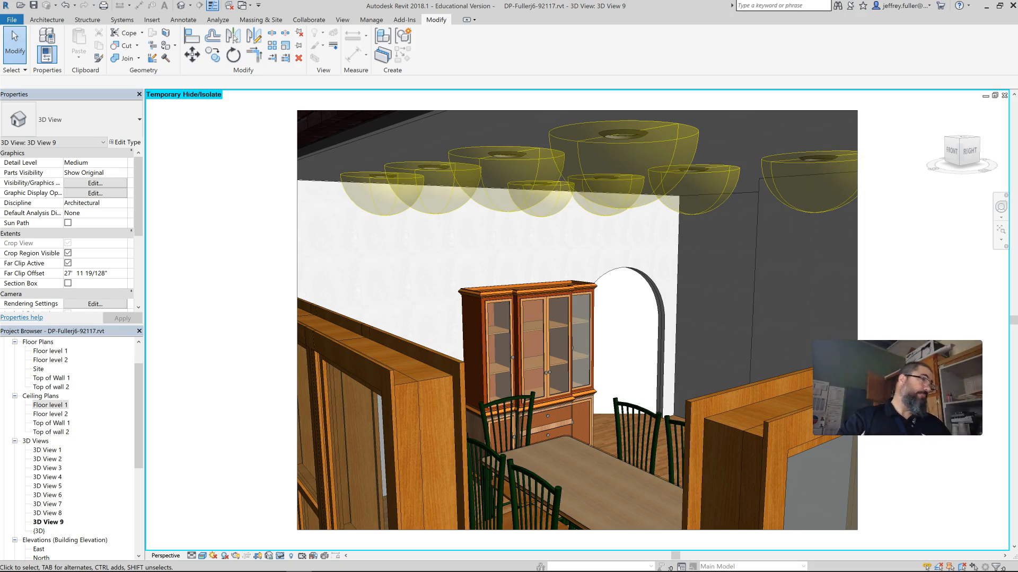
Render the camera view at Draft quality and screen resolution with the Interior: Artificial only lighting scheme.
left_click_drag(145, 0, 168, 138)
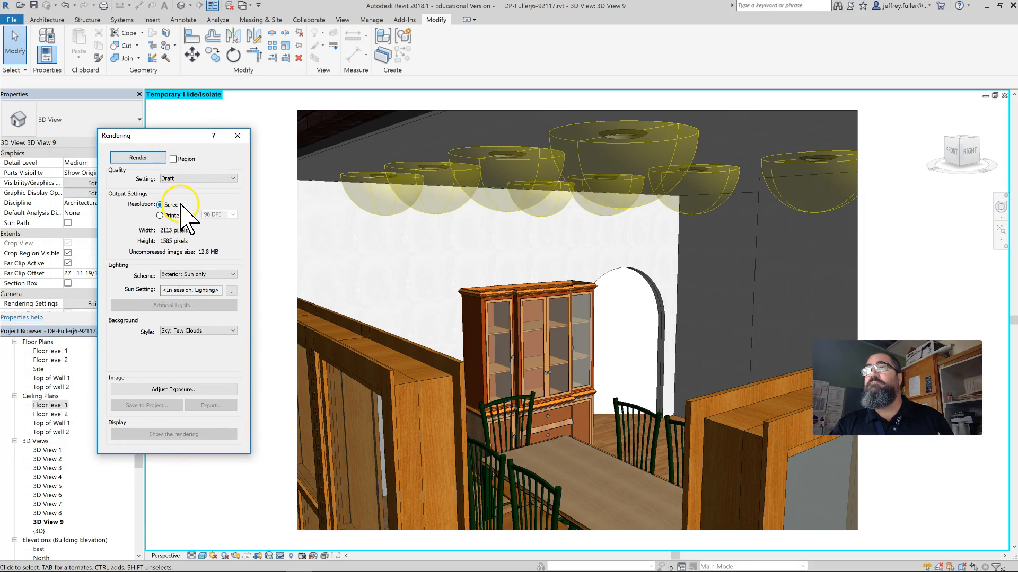
left_click(226, 276)
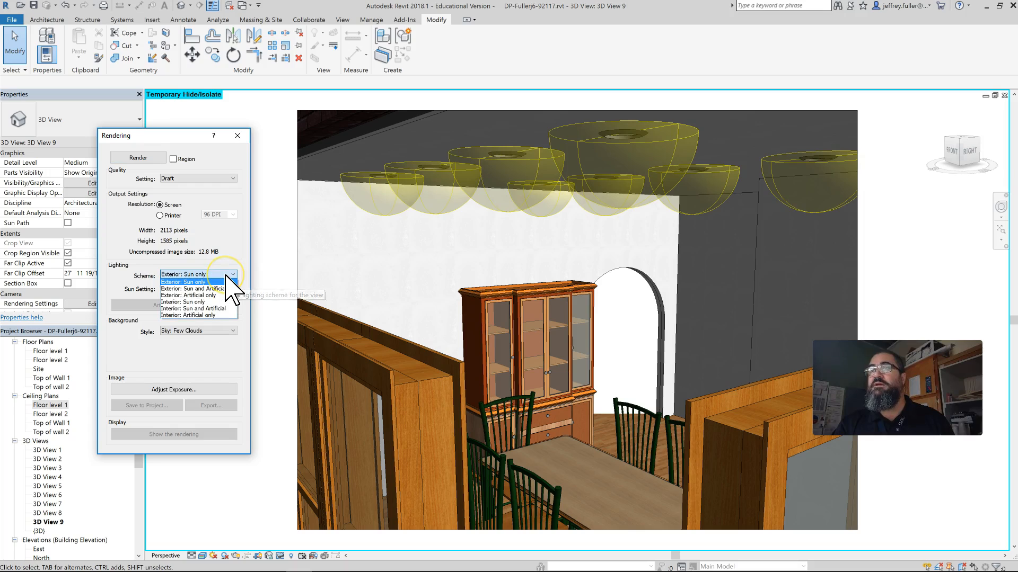
left_click(216, 314)
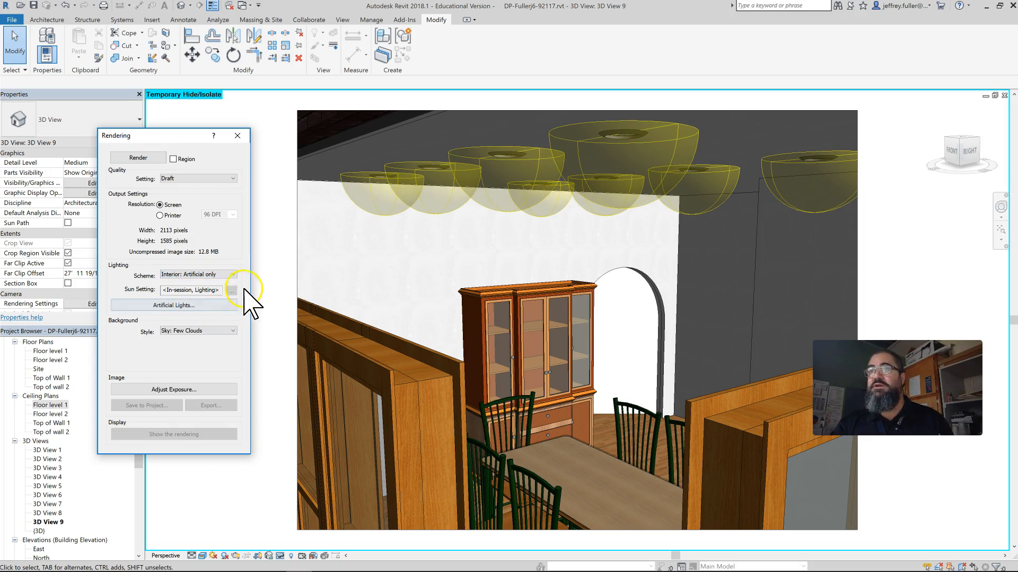
left_click(261, 256)
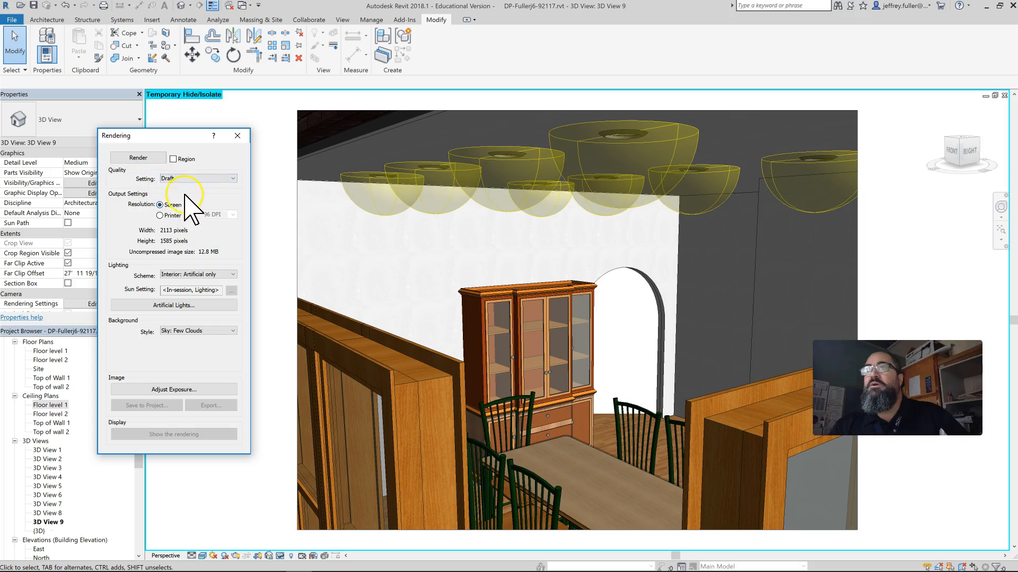
left_click(140, 159)
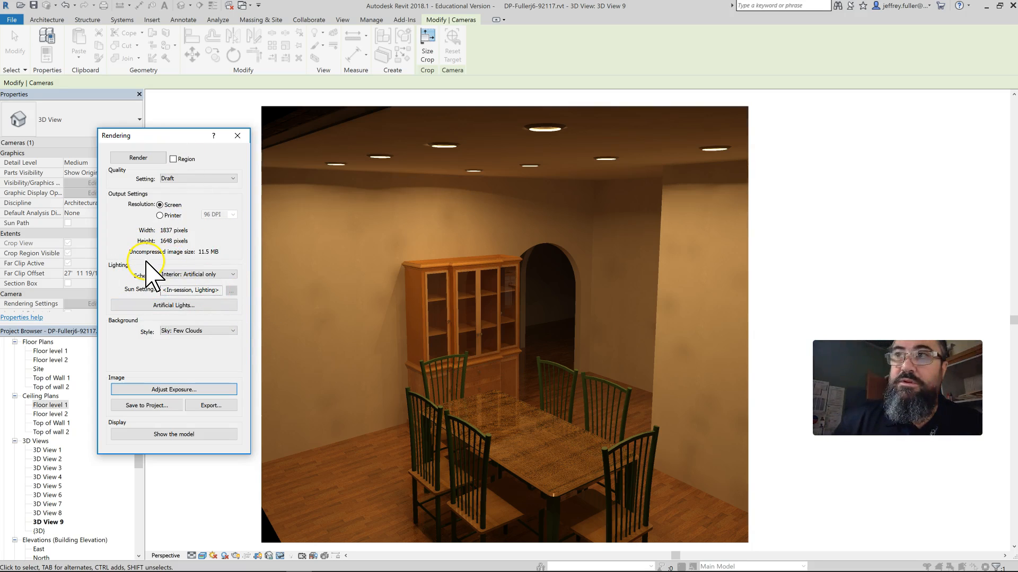
Brighten the rendered image by setting its exposure value to about 7.06 and highlights to about 0.34.
left_click(186, 391)
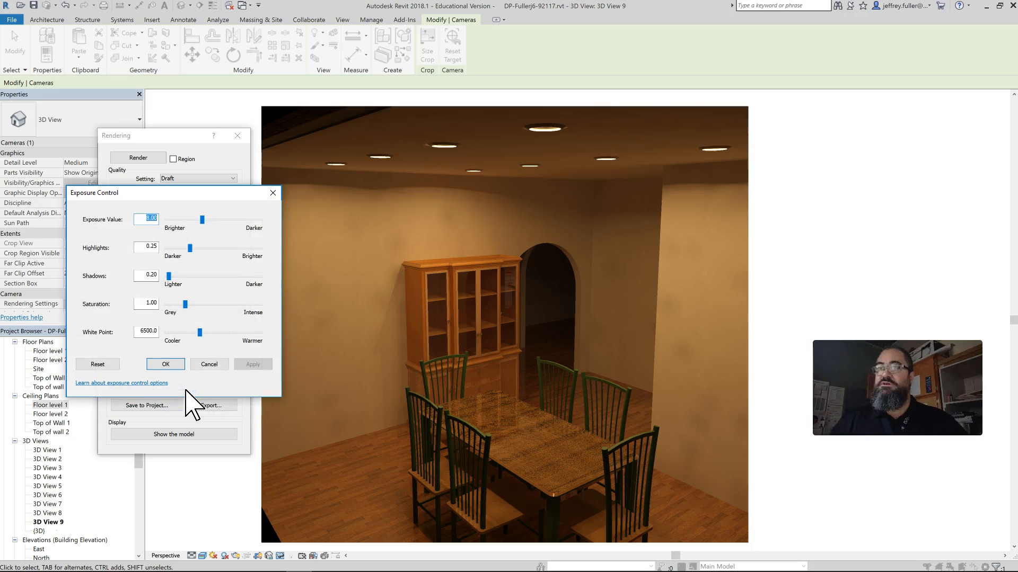
left_click(272, 193)
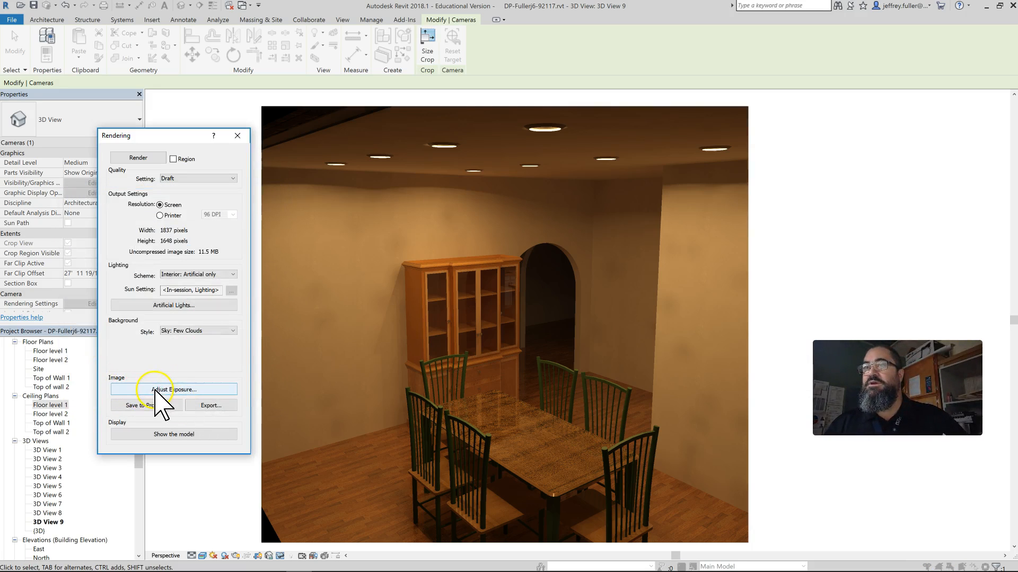
left_click(155, 391)
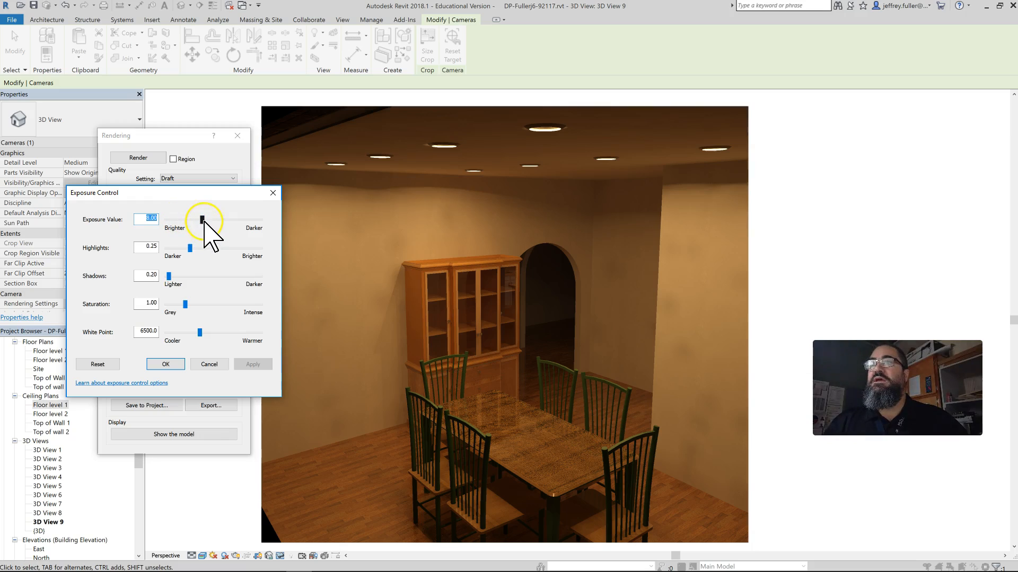
left_click_drag(203, 218, 198, 218)
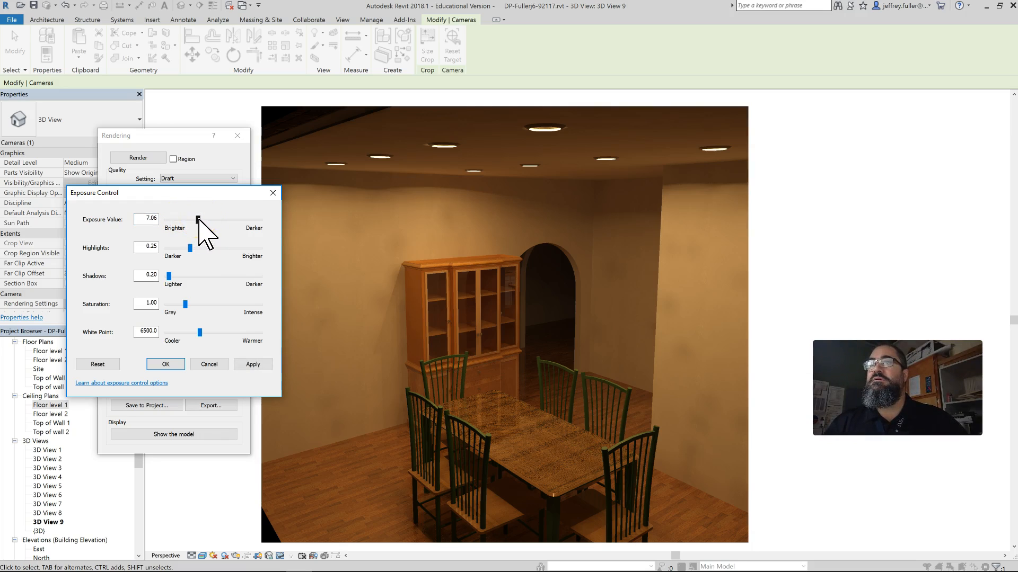
left_click(238, 363)
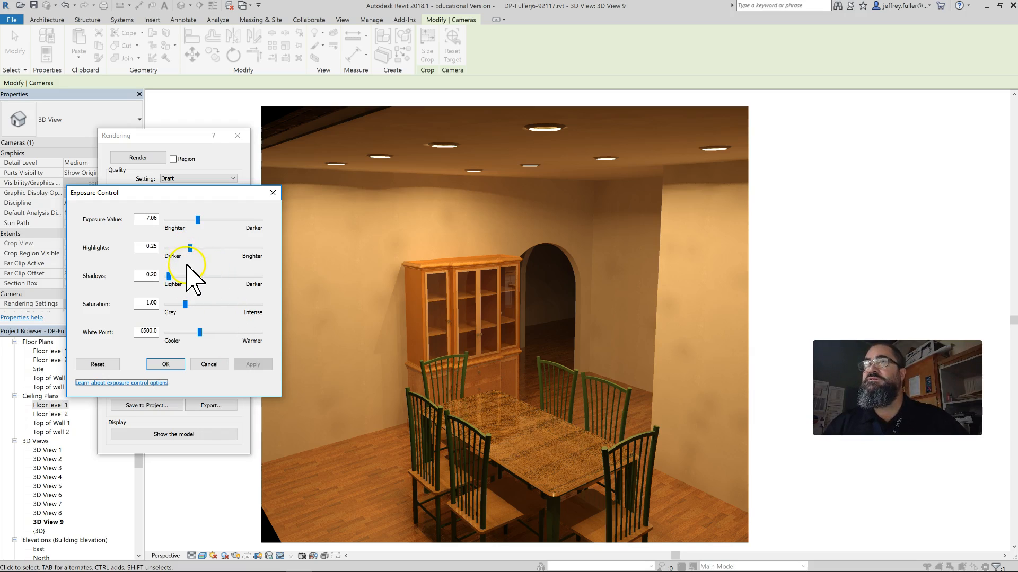
left_click_drag(191, 249, 196, 249)
left_click(247, 364)
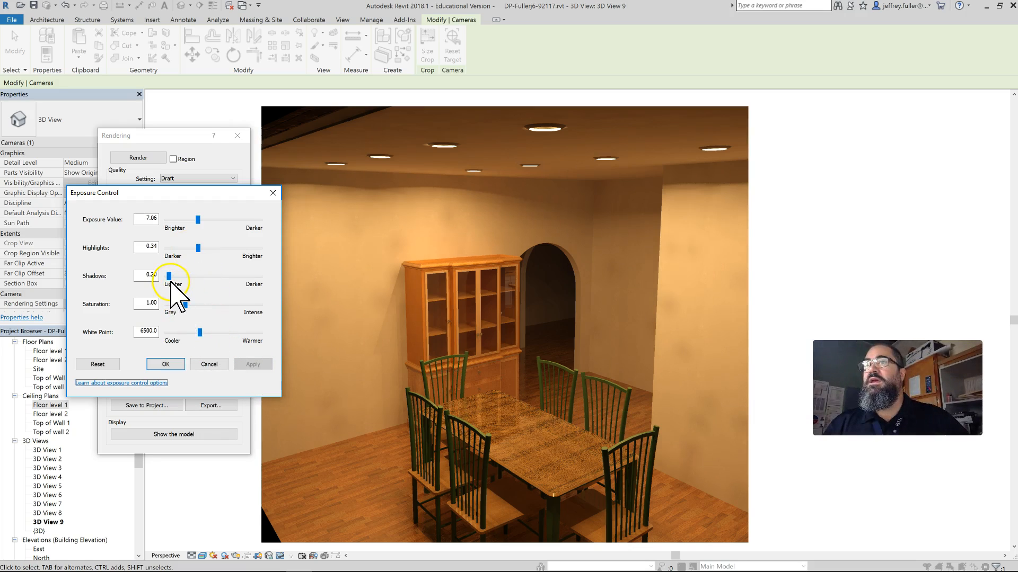
Try a shadows value of about 0.66 on the rendering and settle on about 0.29.
left_click_drag(171, 279, 180, 276)
left_click(249, 365)
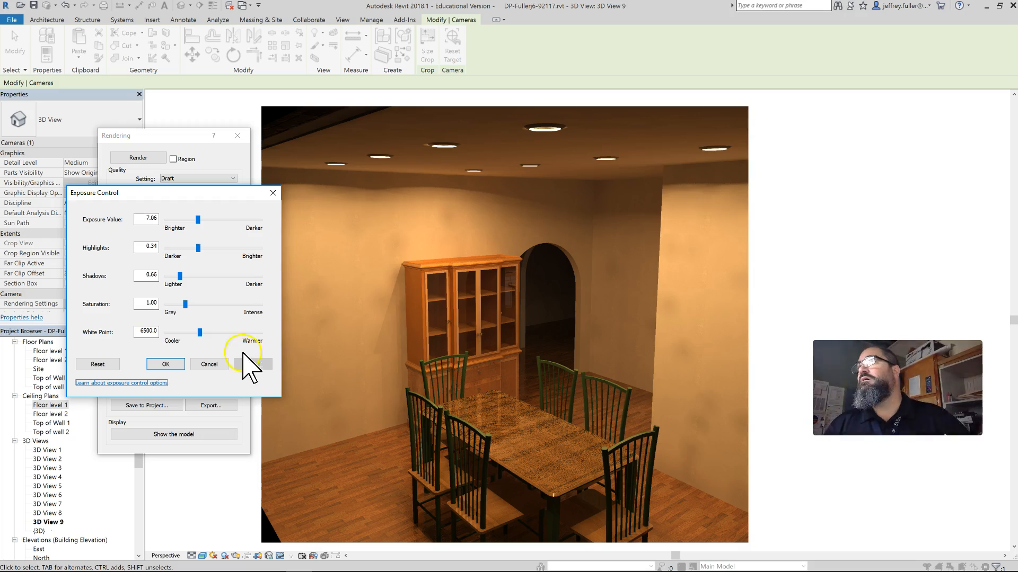
left_click(180, 278)
left_click_drag(180, 277, 171, 276)
left_click(252, 364)
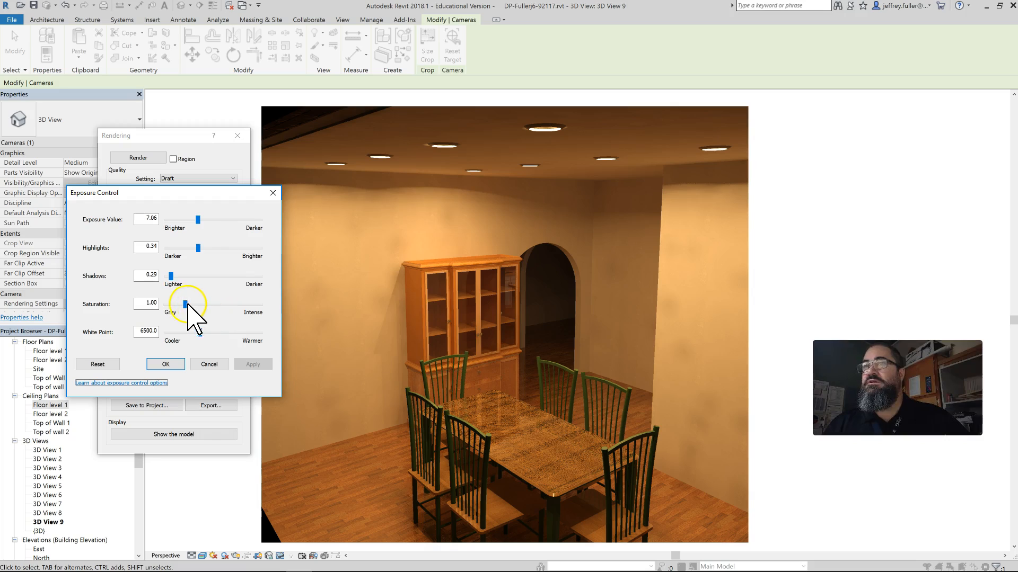
Try a saturation of about 2.78 on the rendering and settle on about 0.83.
left_click_drag(185, 303, 218, 305)
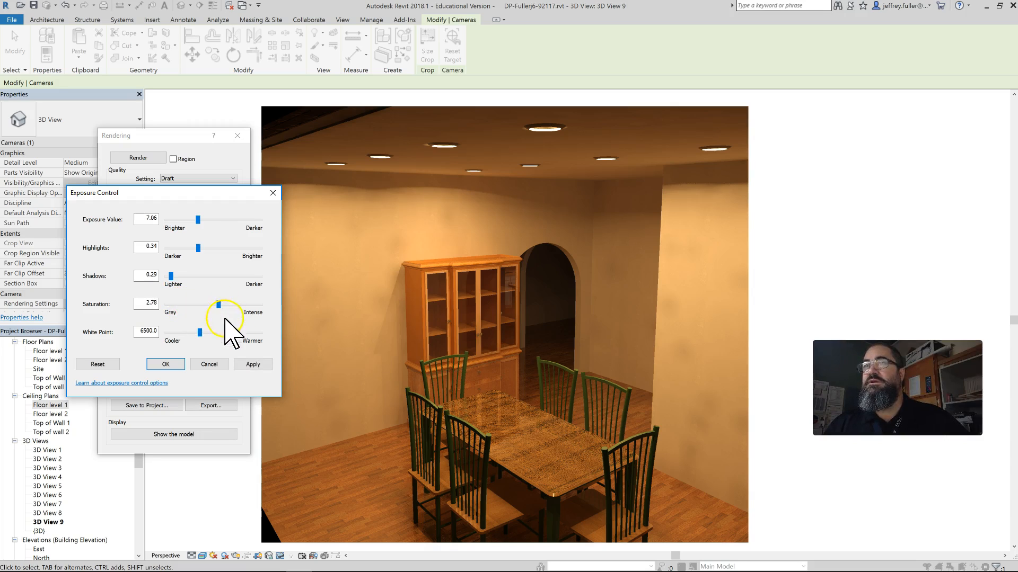
left_click(253, 364)
left_click_drag(219, 305, 182, 306)
left_click(254, 365)
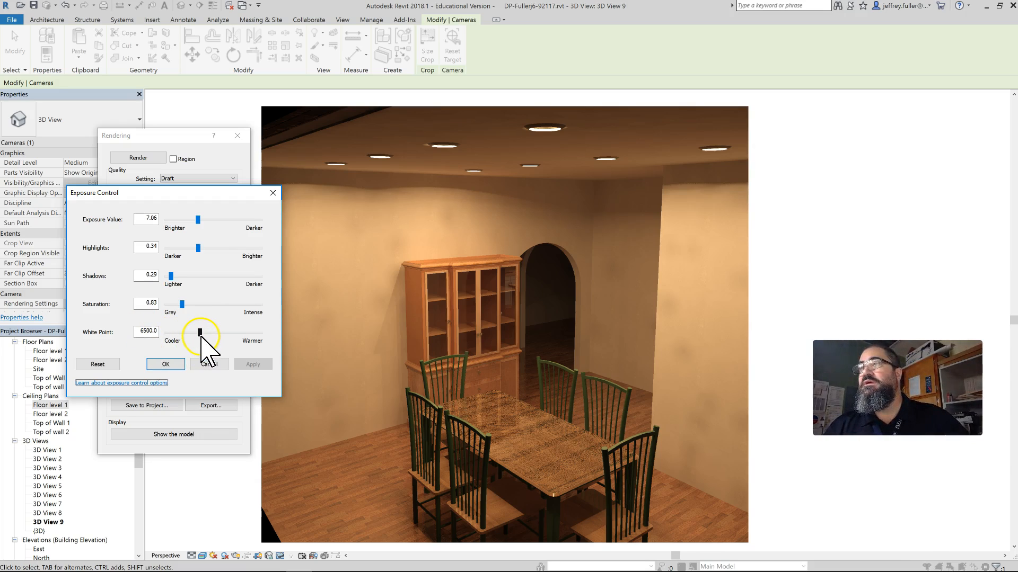
Try a cooler white point of about 4932 and a warmer one of about 8736 on the rendering.
left_click_drag(200, 334, 190, 335)
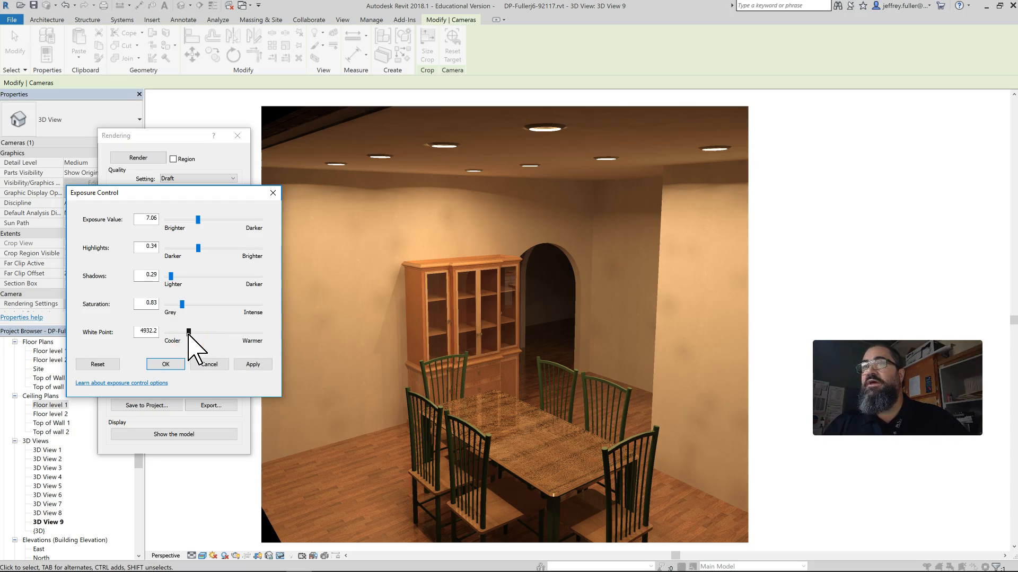
left_click(252, 365)
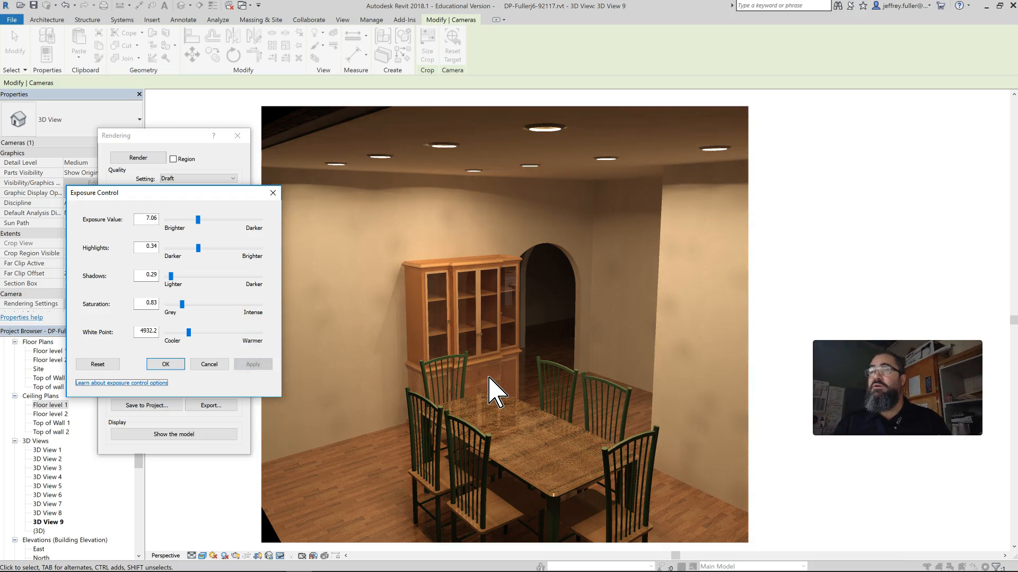
left_click_drag(188, 333, 215, 333)
left_click(248, 366)
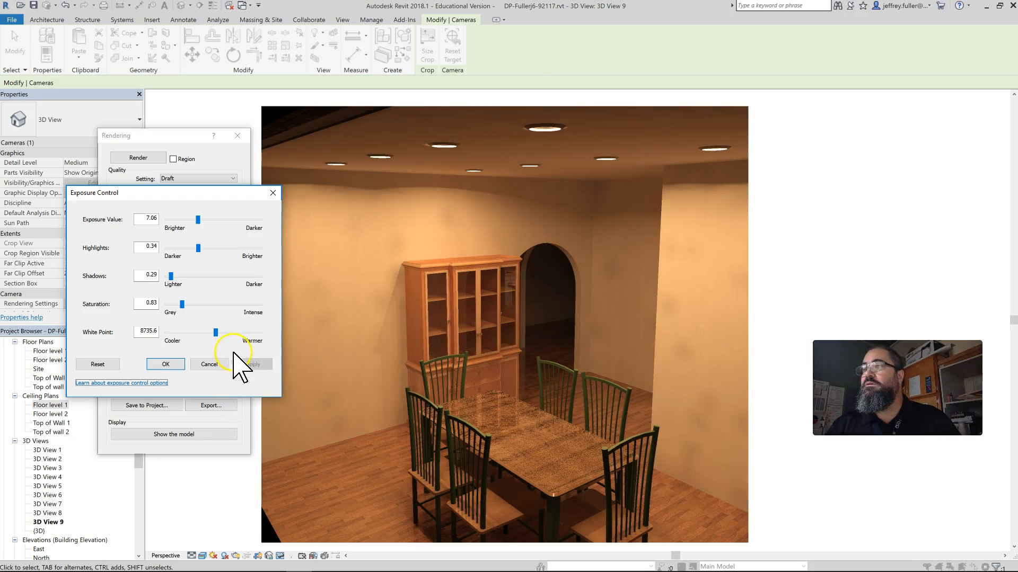
Set the rendering's white point to about 9630 and close the exposure adjustments.
left_click_drag(215, 333, 221, 333)
left_click(247, 367)
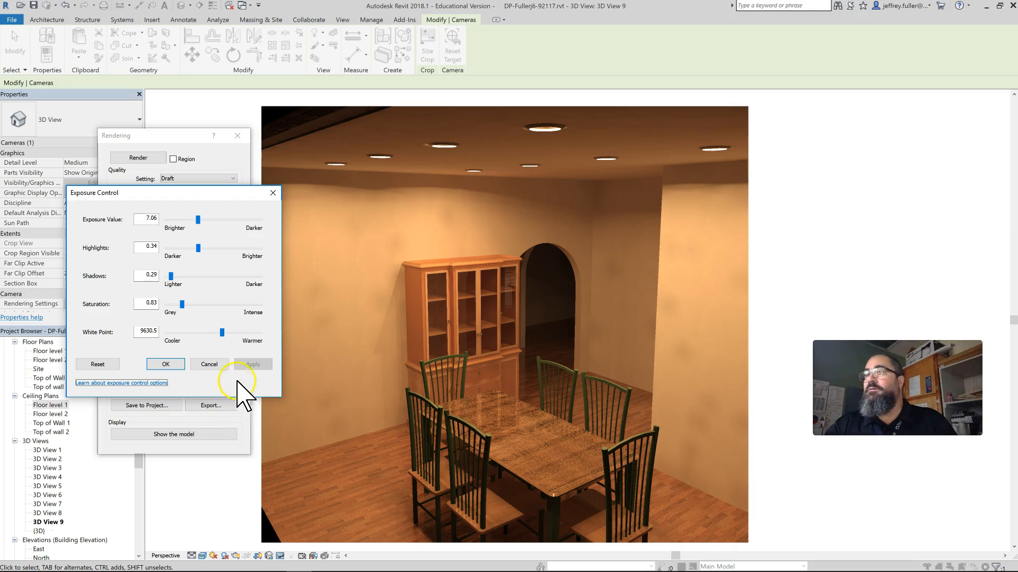
left_click(273, 193)
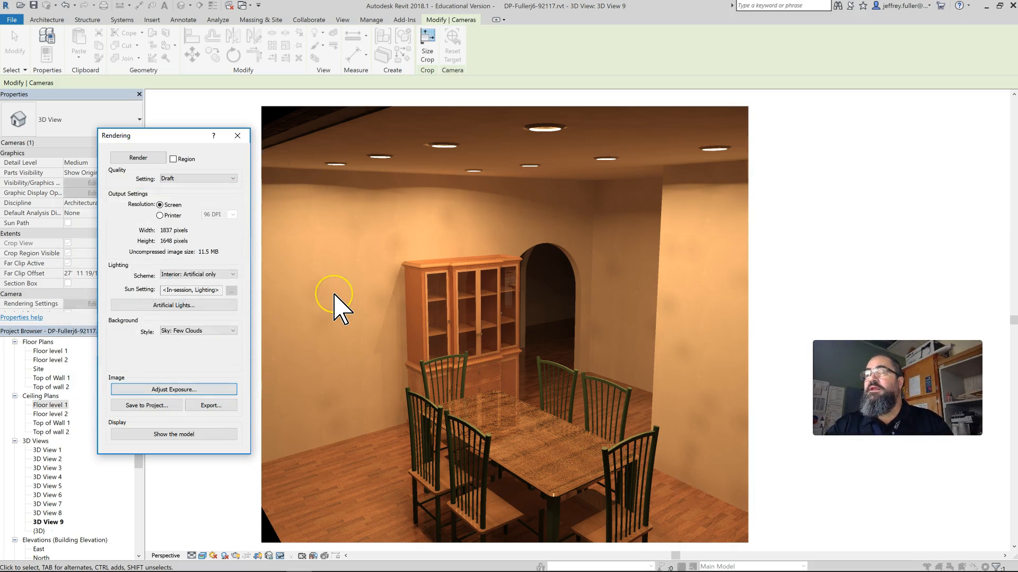